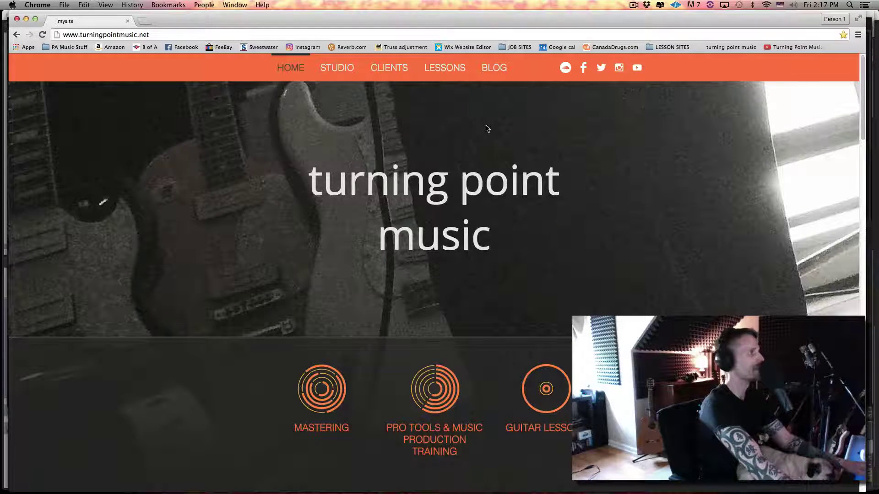
# - Switch to Pro Tools and audition the section from bar 9 to bar 17 with all tracks playing
pyautogui.press('super+Tab')
pyautogui.press('super+Tab')
pyautogui.press('super+Tab')
pyautogui.press('super+Tab')
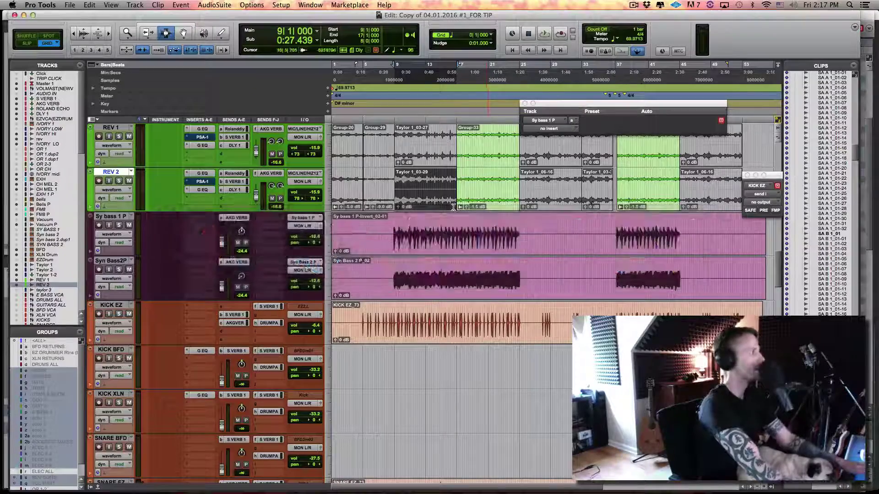
pyautogui.doubleClick(426, 194)
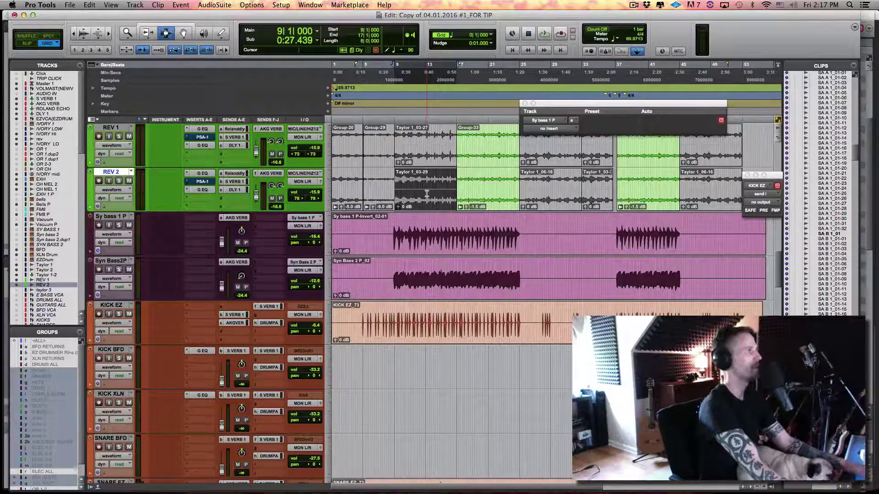
pyautogui.press('space')
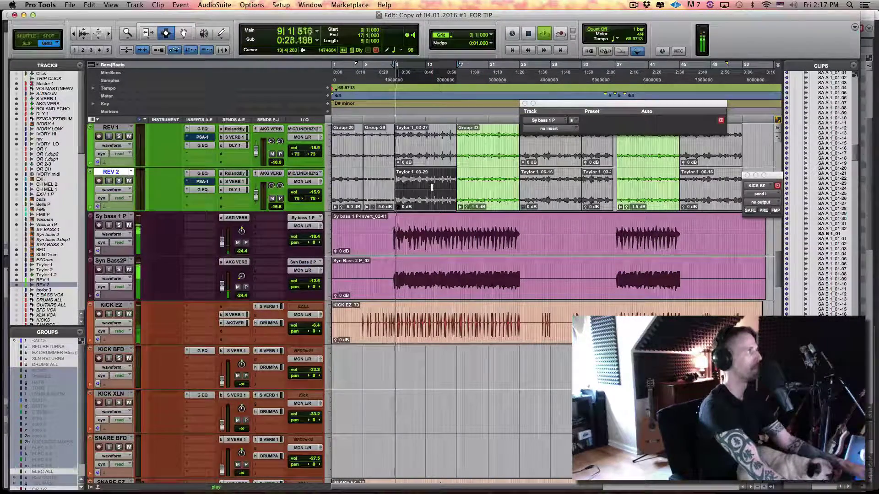
pyautogui.press('space')
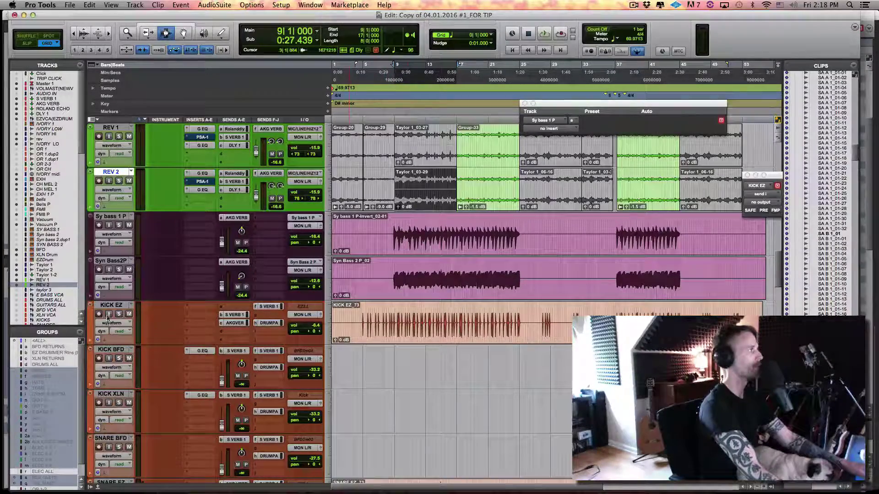
# - Solo the KICK EZ track and audition it from bar 9
pyautogui.click(116, 306)
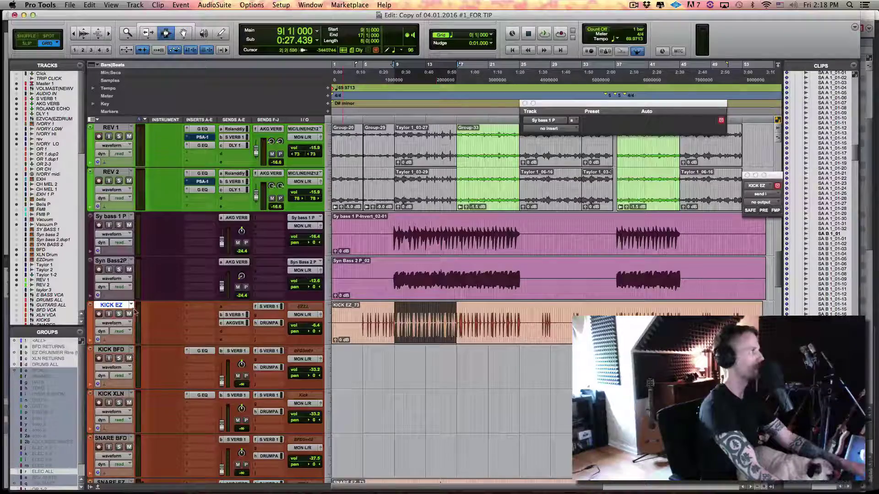
pyautogui.click(119, 314)
pyautogui.press('space')
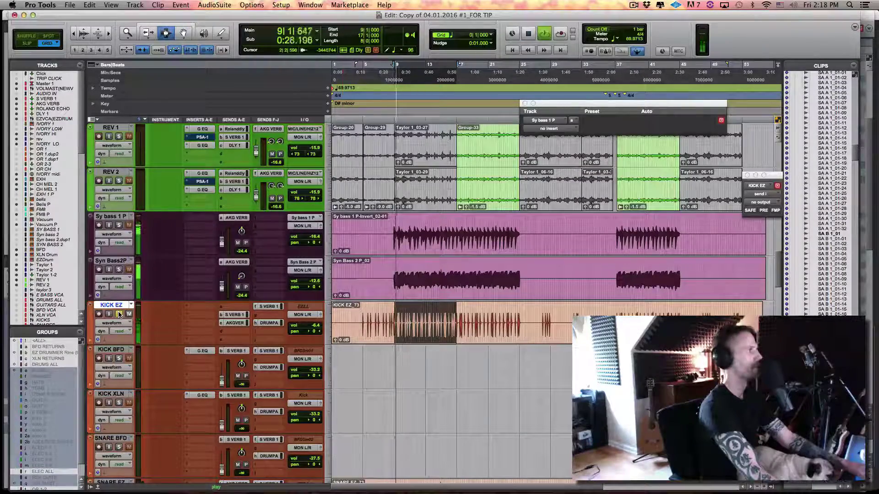
pyautogui.press('space')
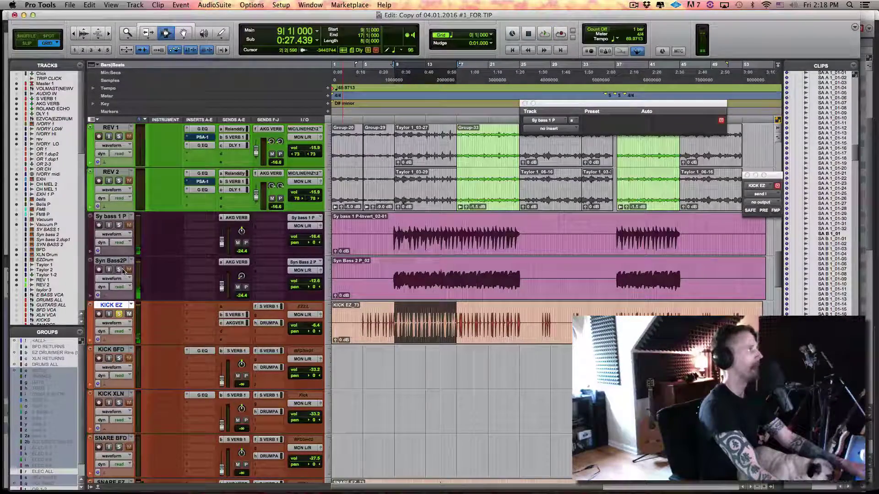
# - Solo the Syn Bass2P track and the Sy bass 1 P track in turn, auditioning each from bar 9
pyautogui.click(118, 271)
pyautogui.click(119, 314)
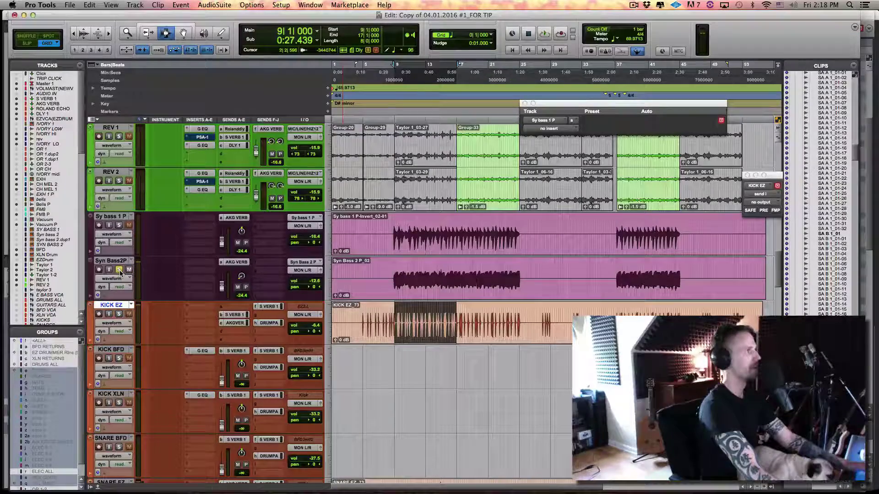
pyautogui.press('space')
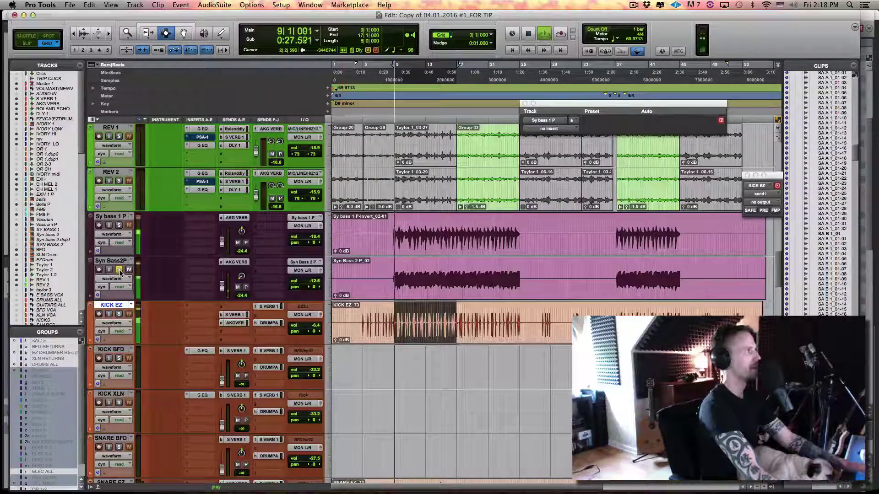
pyautogui.click(119, 226)
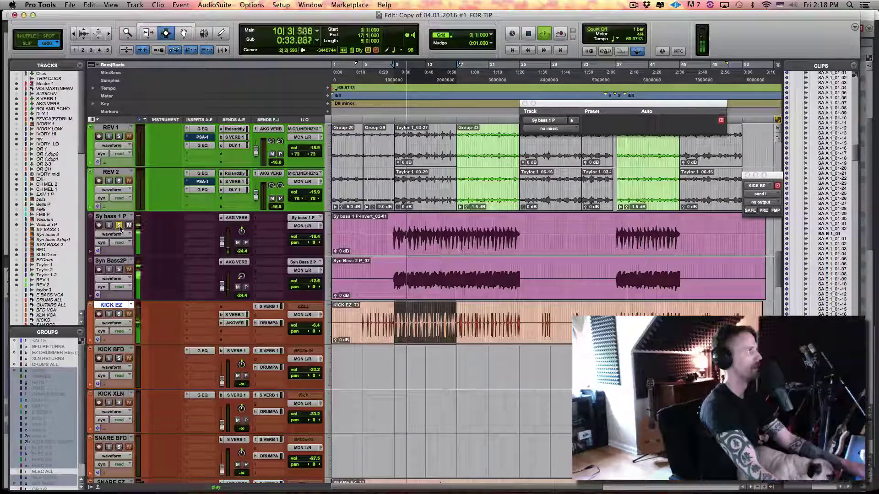
pyautogui.press('space')
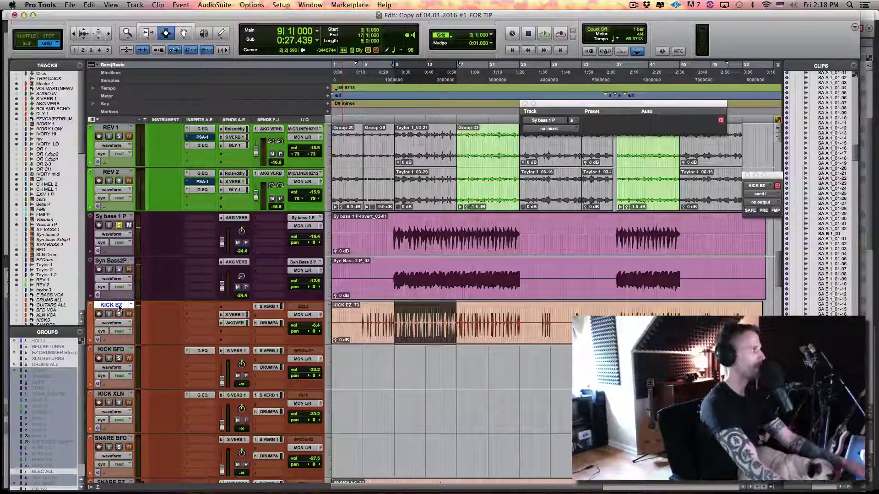
# - Create one new mono Aux Input track directly below the KICK EZ track
pyautogui.click(112, 262)
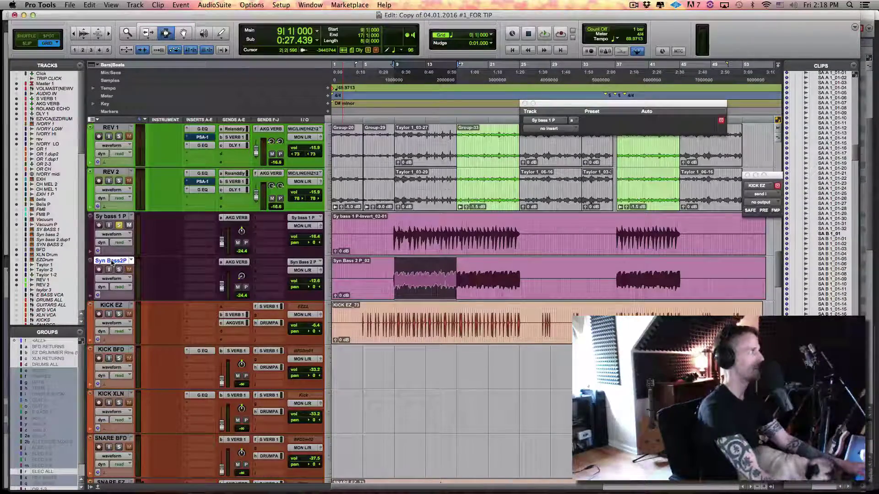
pyautogui.click(115, 305)
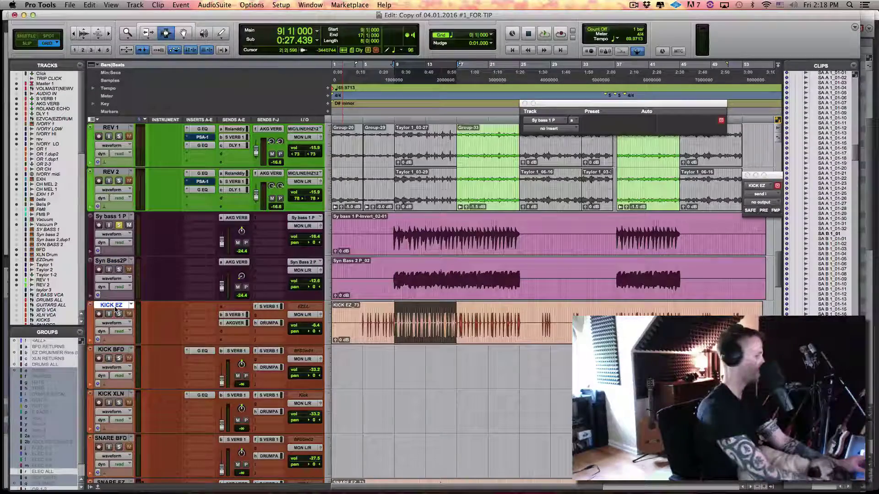
pyautogui.press('super+shift+n')
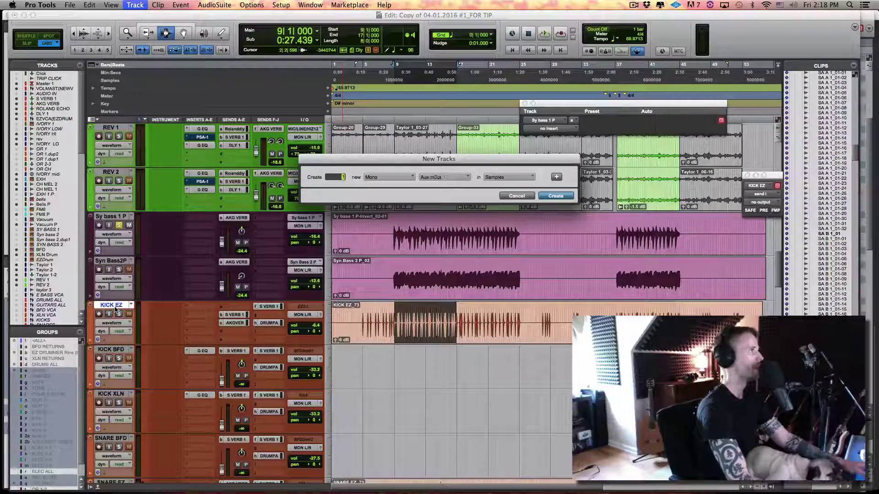
pyautogui.press('Return')
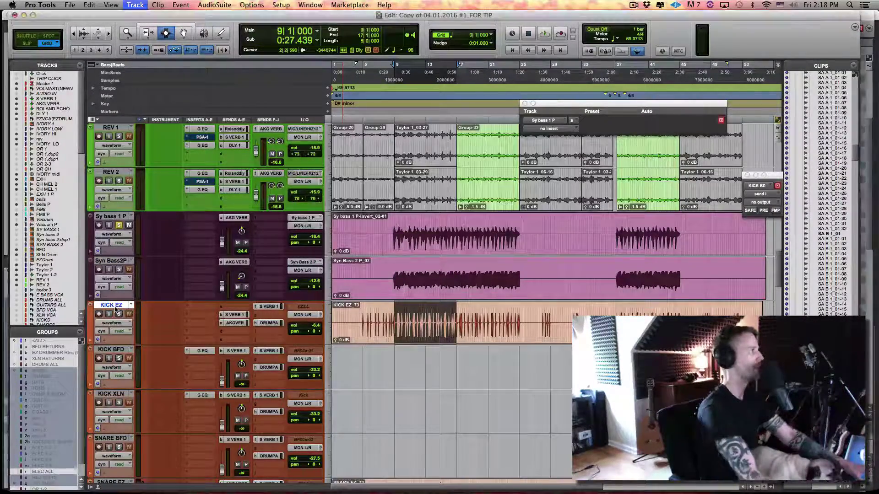
# - Rename the new aux track as KICK LO NEW
pyautogui.doubleClick(123, 348)
pyautogui.write('KICK EZ')
pyautogui.press('Return')
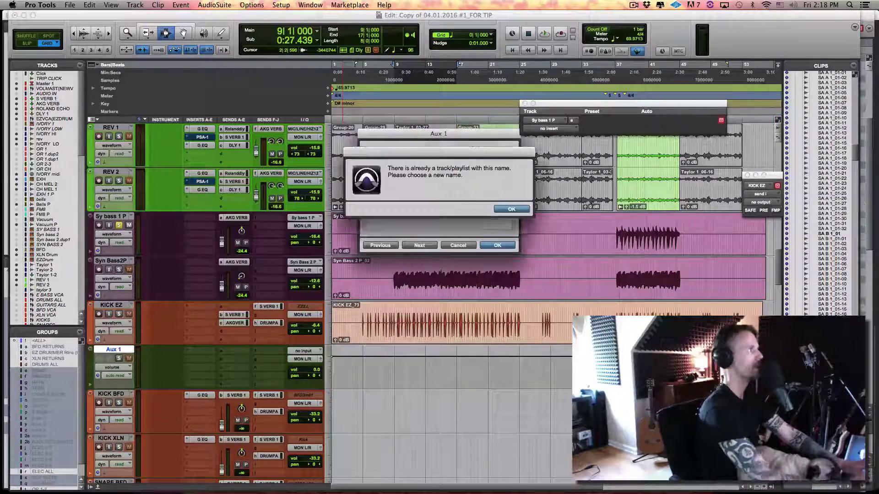
pyautogui.press('Return')
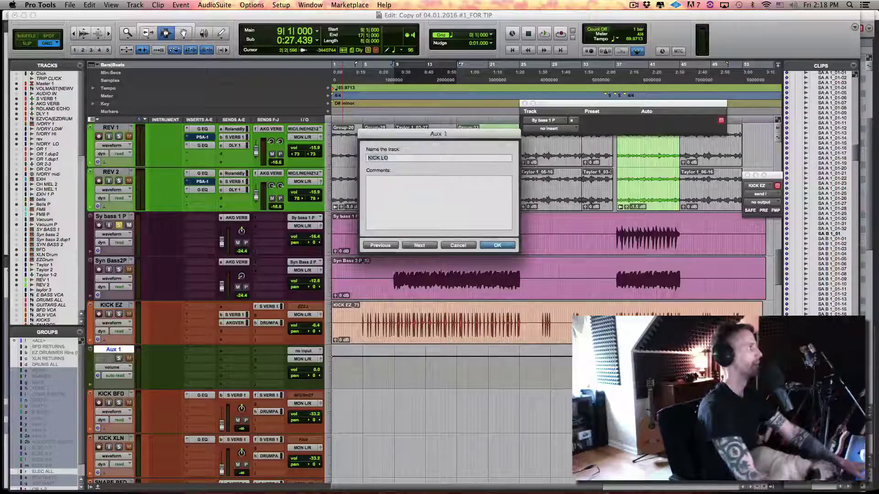
pyautogui.write('KICK LO NEW')
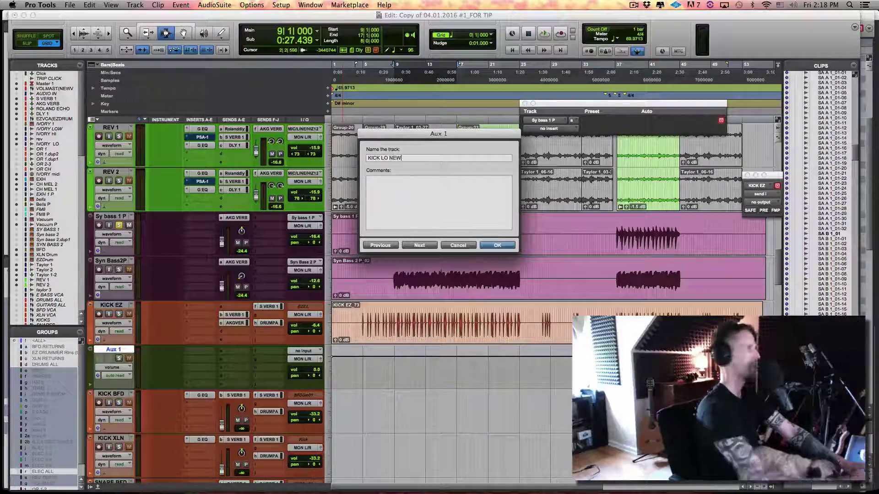
pyautogui.press('Return')
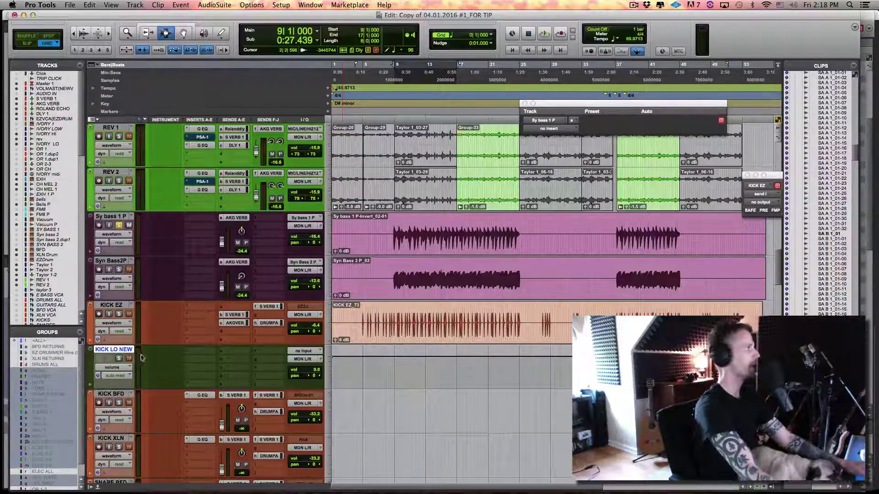
# - Insert a mono Signal Generator plug-in on the KICK LO NEW track and mute the track to silence its tone
pyautogui.click(191, 351)
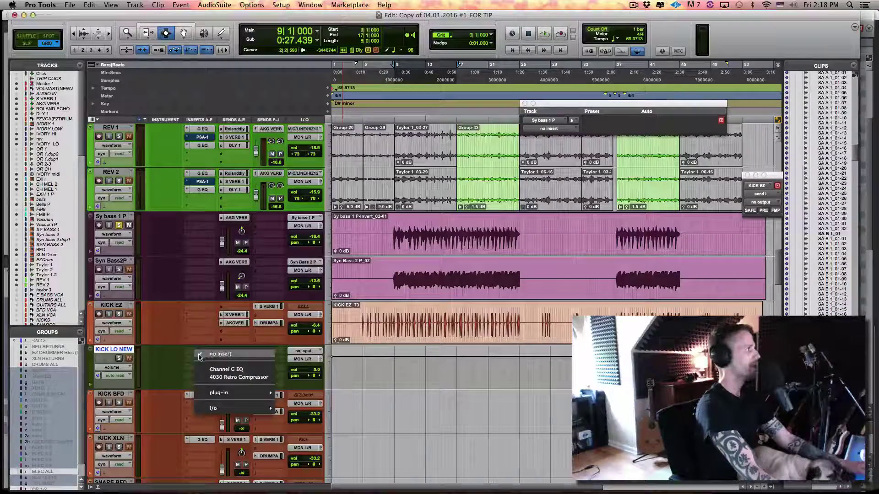
pyautogui.moveTo(235, 393)
pyautogui.moveTo(297, 393)
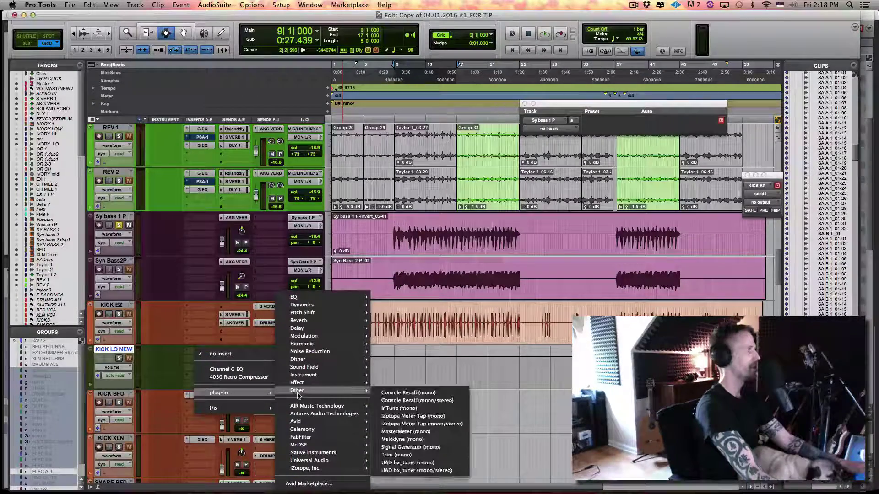
pyautogui.click(414, 447)
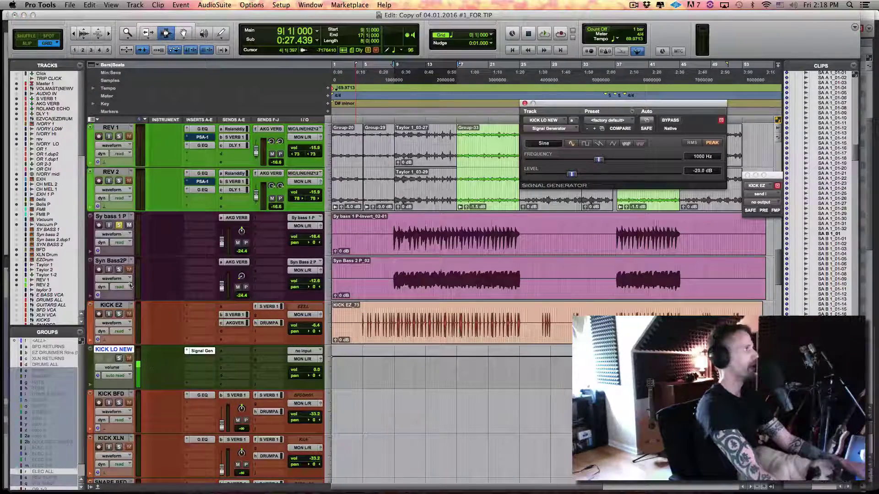
pyautogui.click(119, 359)
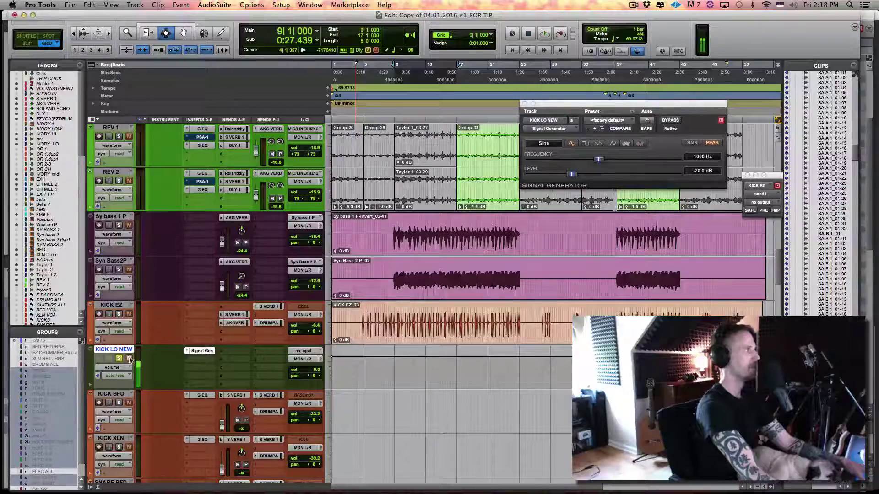
pyautogui.click(120, 359)
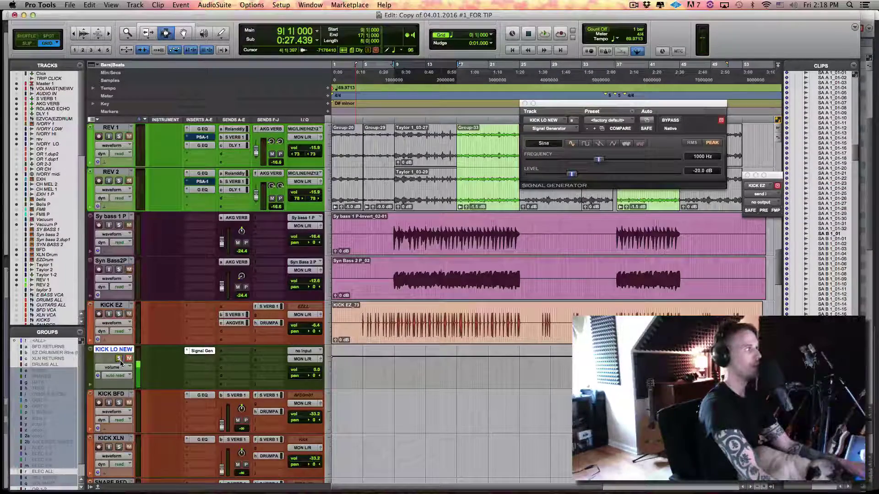
# - Look up the frequency of the song's key note, D#, in the Pitch to Frequency Mappings table in Preview
pyautogui.press('super+Tab')
pyautogui.press('Tab')
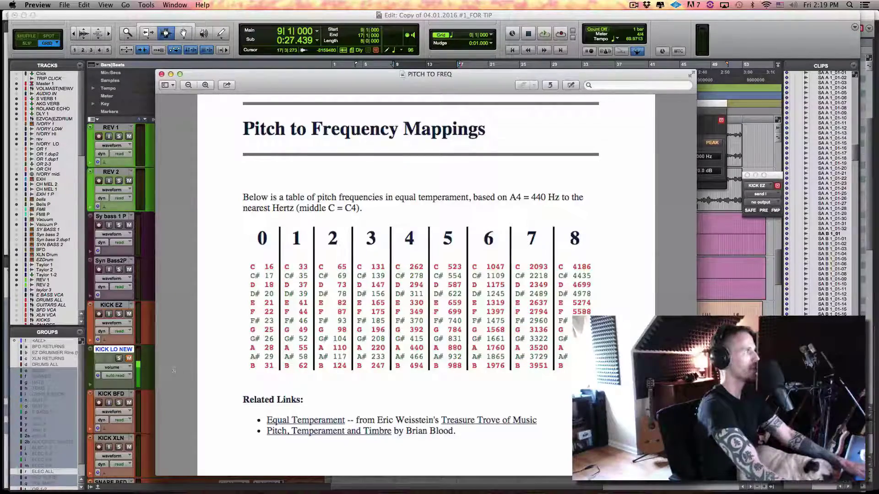
pyautogui.press('super+Tab')
# - Set the Signal Generator's frequency on the KICK LO NEW track to 39 Hz
pyautogui.click(195, 351)
pyautogui.click(195, 352)
pyautogui.click(703, 157)
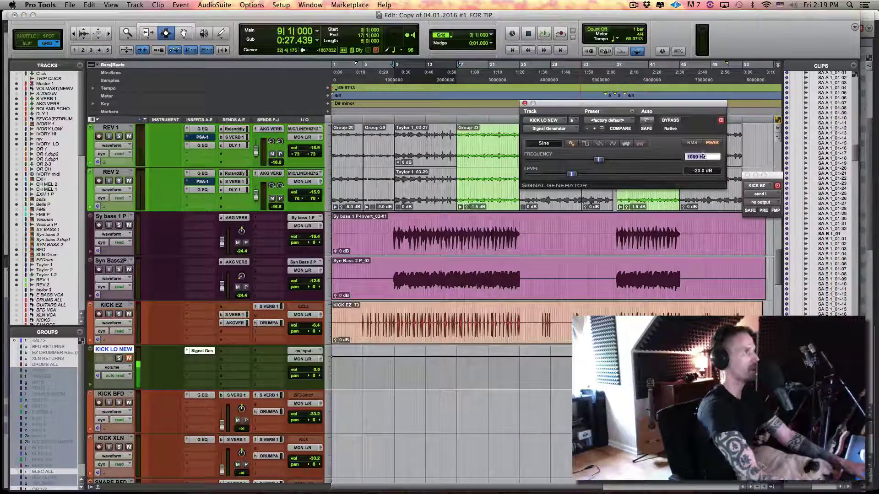
pyautogui.write('39')
pyautogui.press('Return')
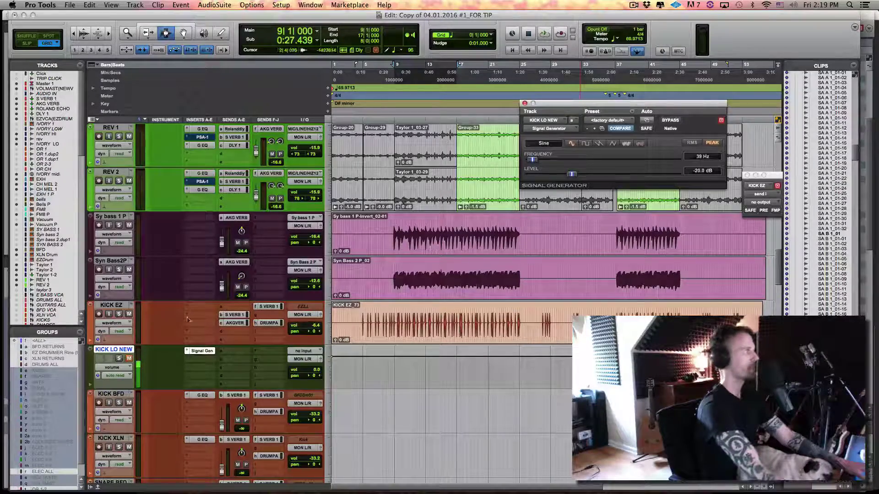
# - Unmute KICK LO NEW to hear the tone, raise the Signal Generator's level to -8.8 dB, and mute the track again
pyautogui.click(129, 359)
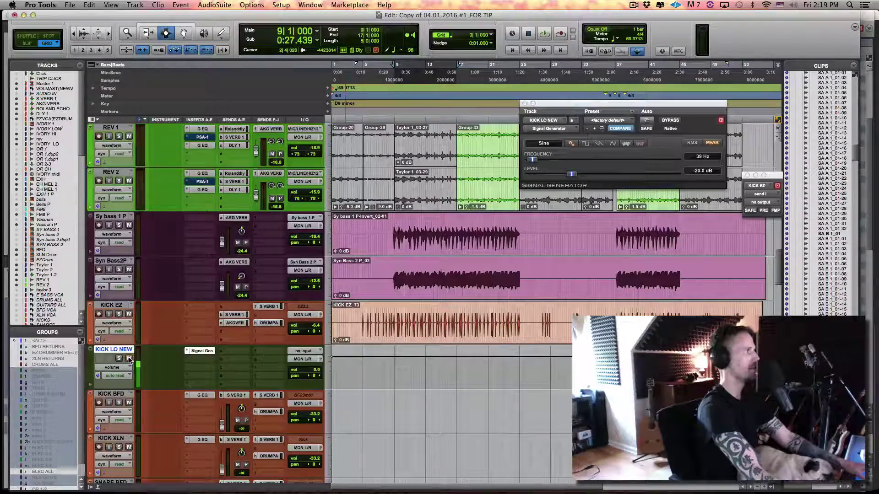
pyautogui.moveTo(572, 174); pyautogui.dragTo(593, 175)
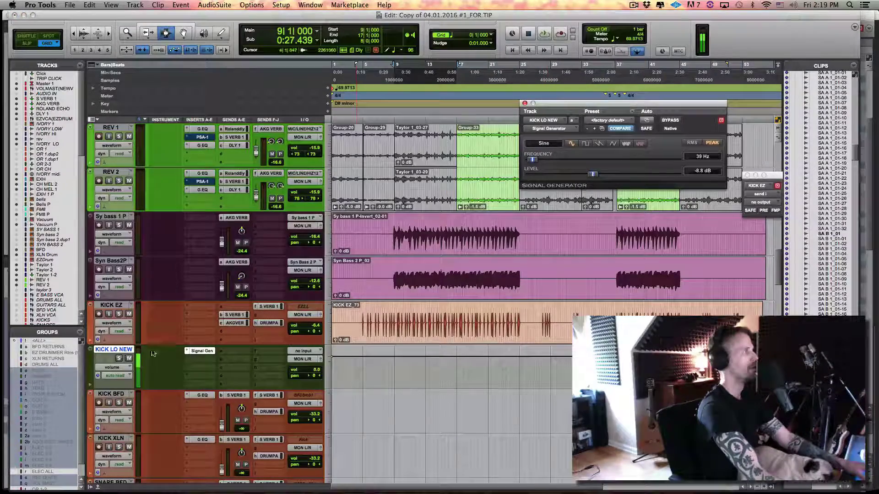
pyautogui.click(129, 358)
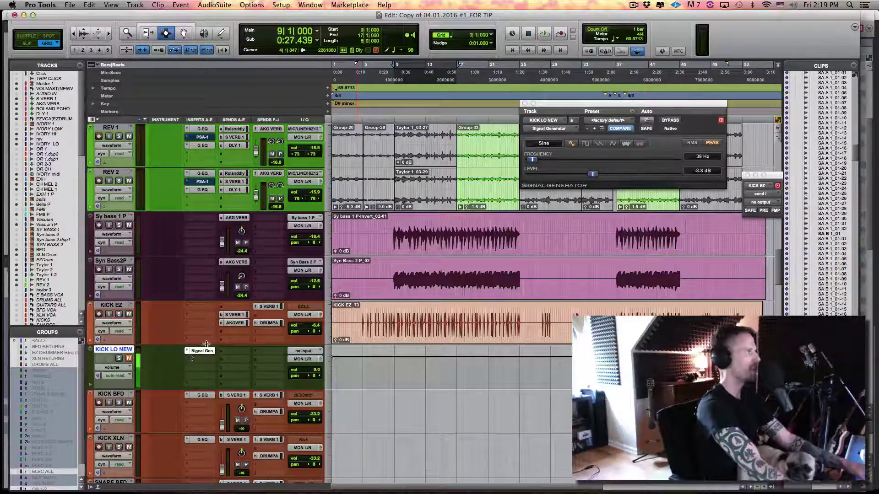
# - Assign send i on the KICK EZ track to the mono Bus 6
pyautogui.click(261, 335)
pyautogui.moveTo(298, 358)
pyautogui.moveTo(348, 360)
pyautogui.click(426, 362)
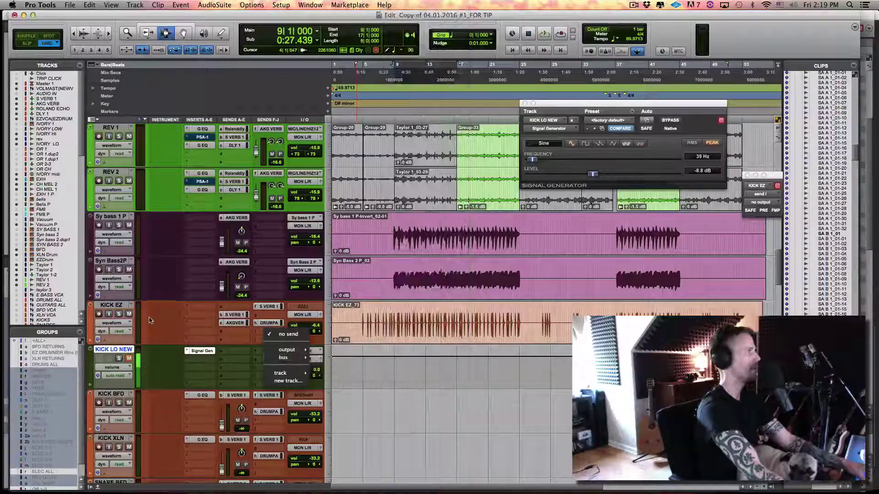
pyautogui.click(265, 334)
pyautogui.moveTo(293, 358)
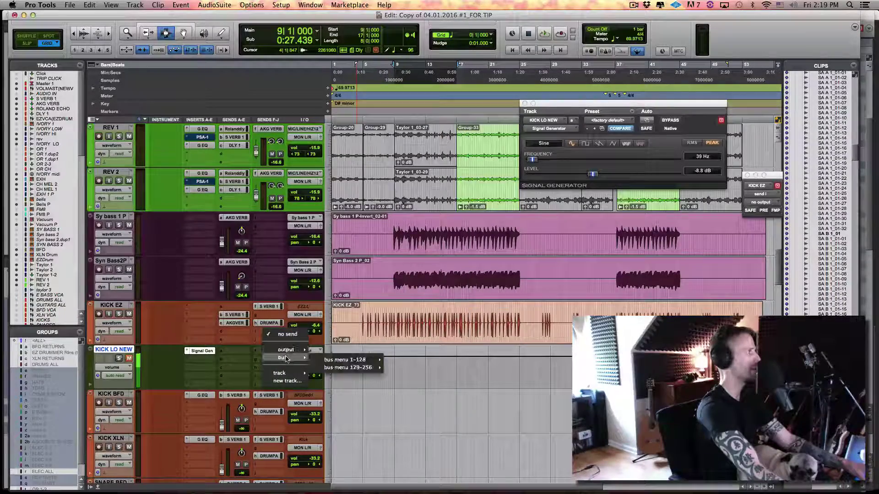
pyautogui.moveTo(343, 361)
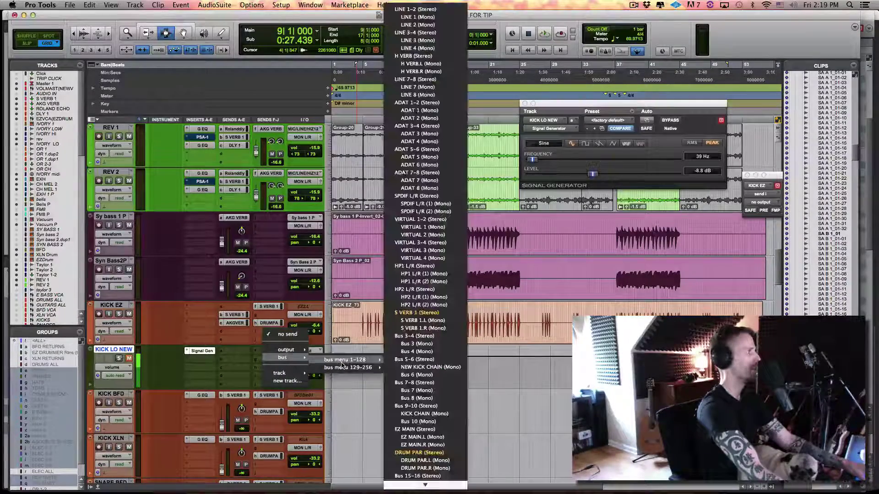
pyautogui.click(421, 375)
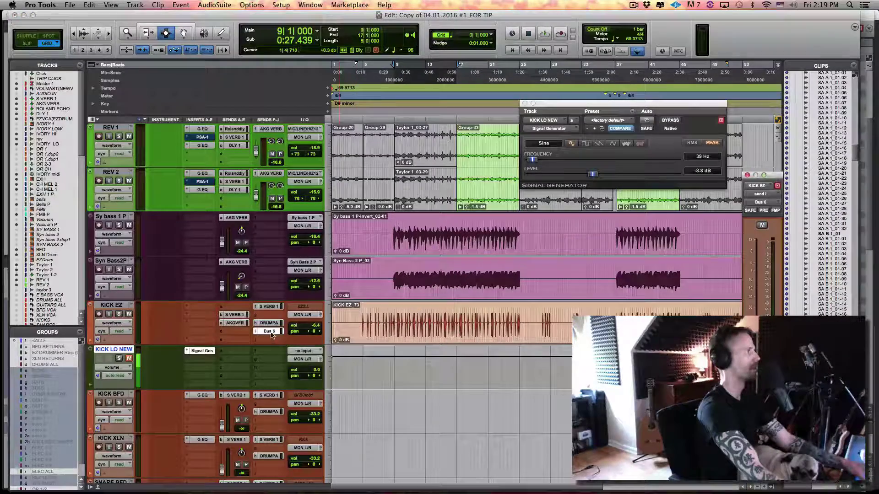
# - Rename the Bus 6 assigned to KICK EZ's send i as "Kick new again"
pyautogui.rightClick(273, 334)
pyautogui.click(296, 357)
pyautogui.write('Kick new again')
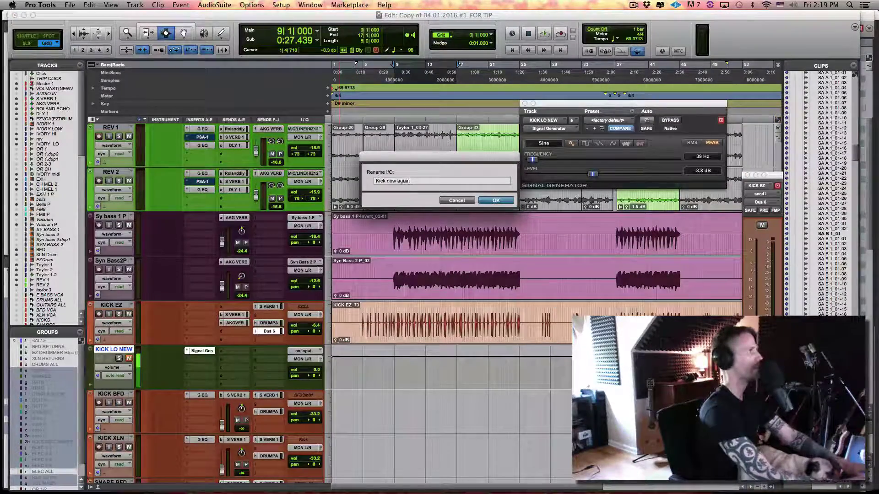
pyautogui.press('Return')
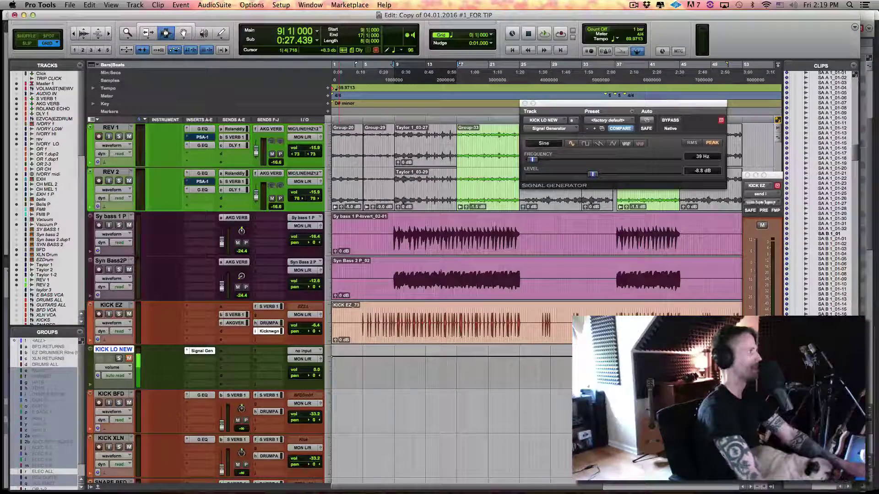
# - Move KICK EZ's Kick new again send from slot i to slot a and show its send controls in the track
pyautogui.click(260, 331)
pyautogui.click(258, 332)
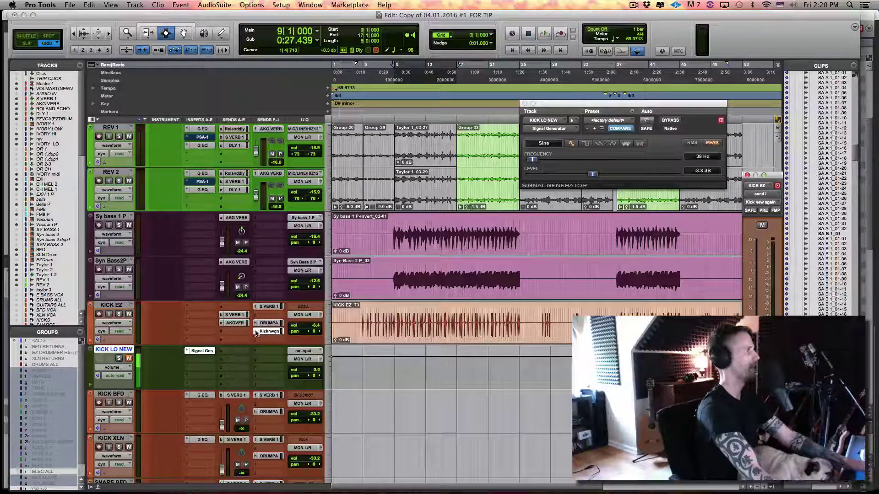
pyautogui.click(256, 333)
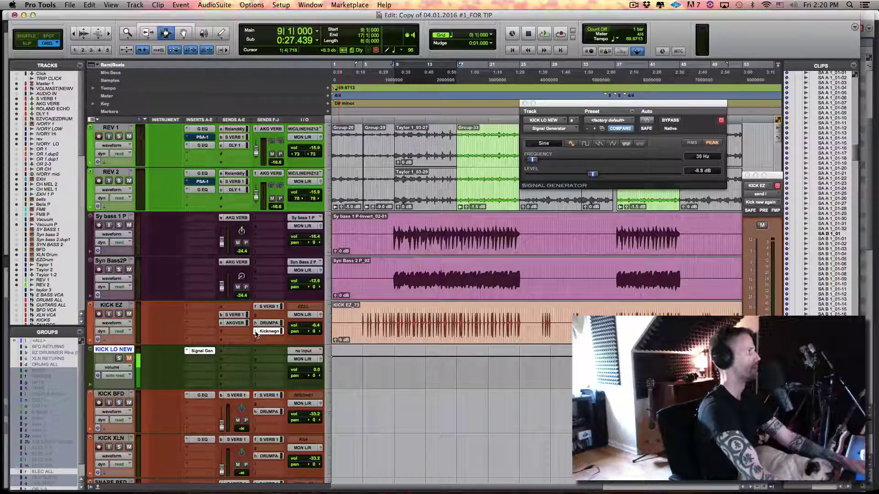
pyautogui.moveTo(243, 310); pyautogui.dragTo(242, 310)
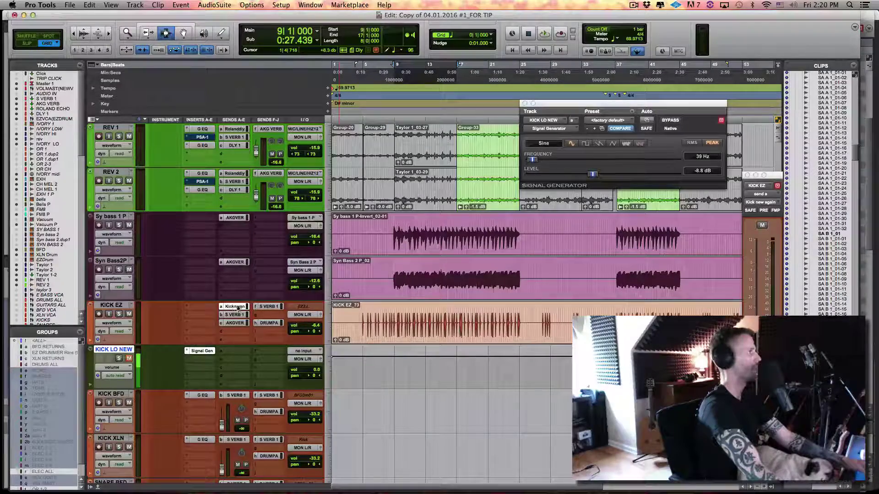
pyautogui.moveTo(221, 307); pyautogui.dragTo(235, 332)
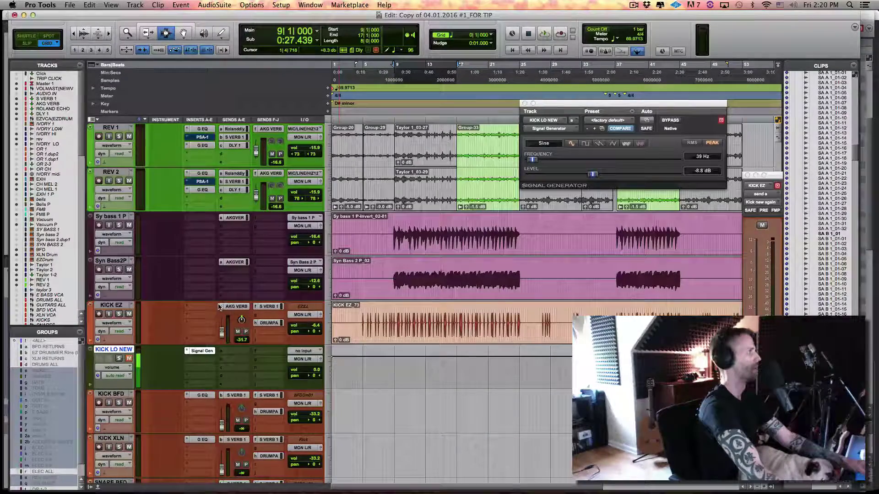
pyautogui.press('super+z')
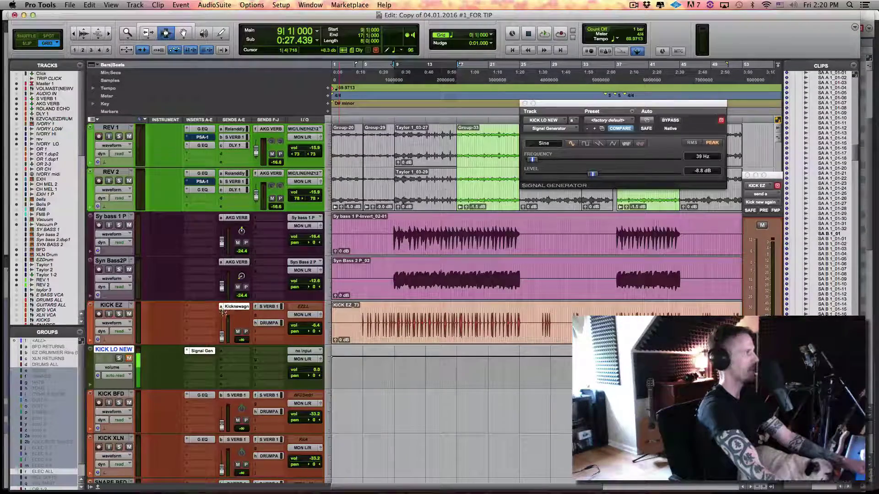
# - Make send a on KICK EZ pre-fader at +12.0 dB, and briefly unmute KICK LO NEW to hear its tone
pyautogui.click(245, 333)
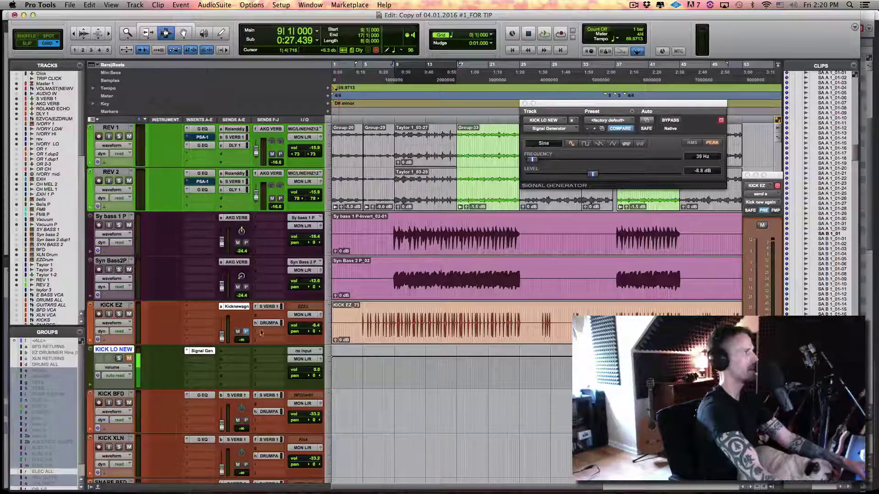
pyautogui.moveTo(227, 336); pyautogui.dragTo(222, 316)
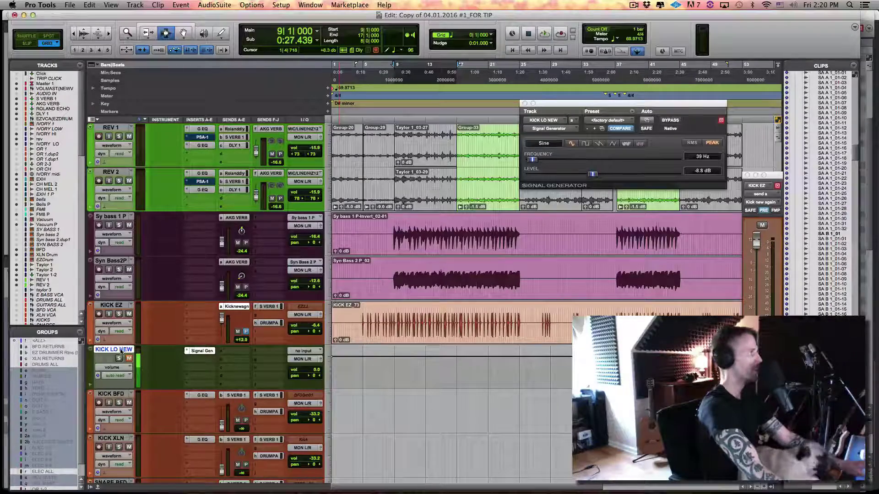
pyautogui.click(130, 359)
pyautogui.click(129, 359)
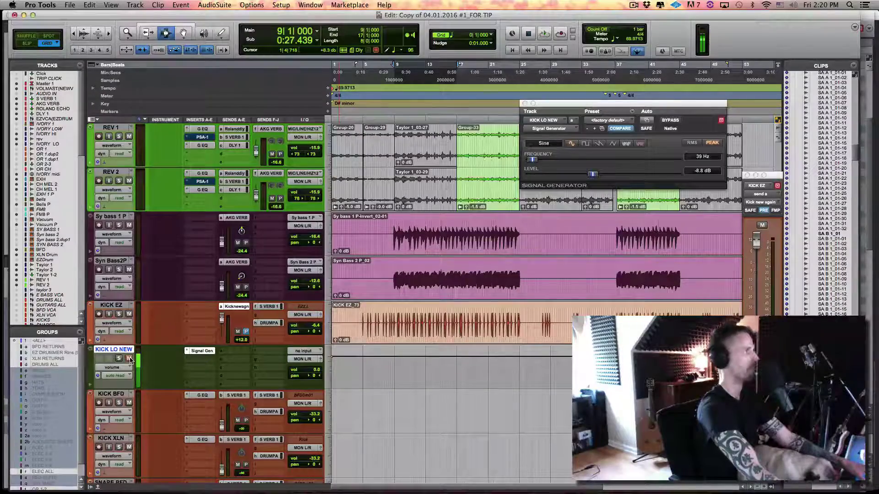
# - Insert the mono Dyn3 Expander/Gate after the Signal Generator on KICK LO NEW
pyautogui.click(200, 361)
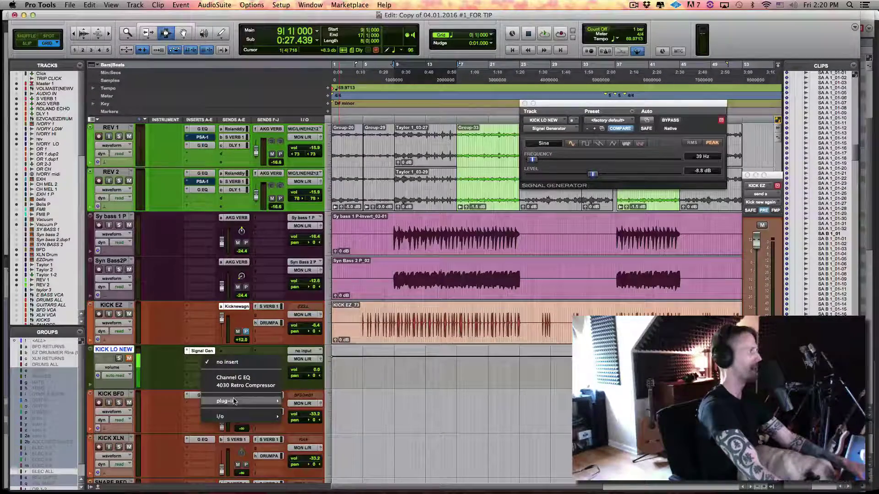
pyautogui.moveTo(234, 402)
pyautogui.moveTo(311, 305)
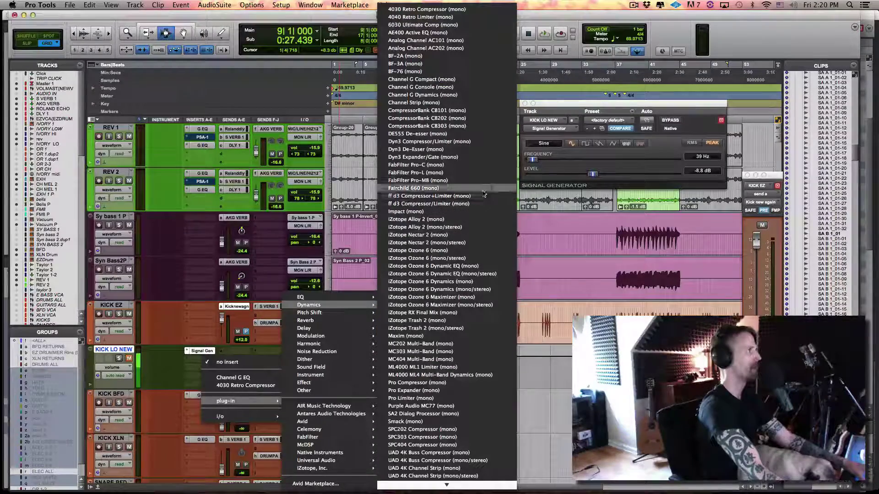
pyautogui.click(425, 158)
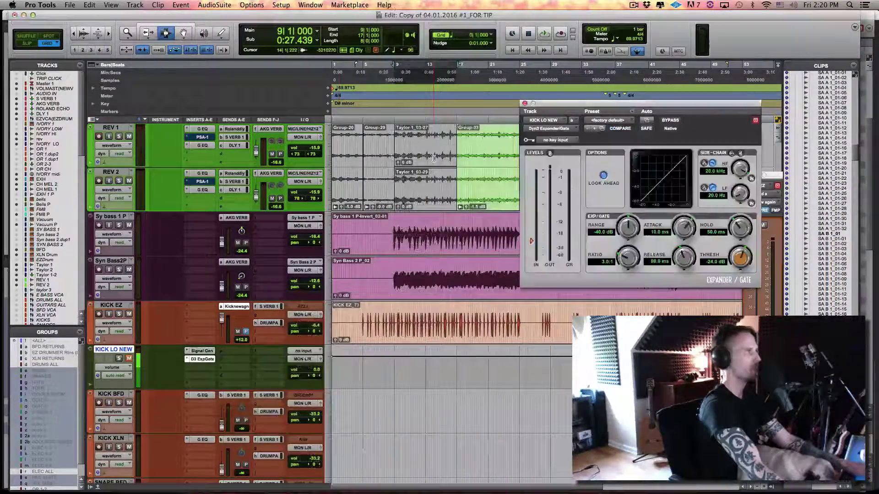
# - Set the gate's key input to the Kick new again bus and enable its external side-chain key
pyautogui.click(570, 141)
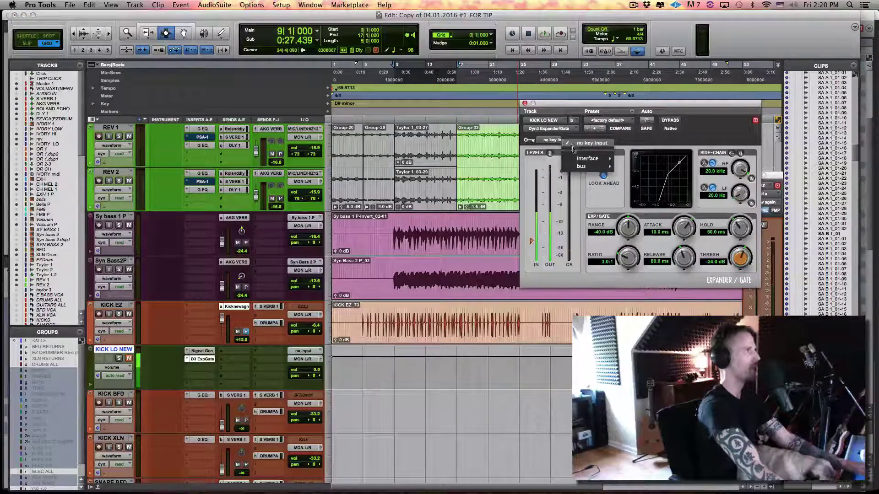
pyautogui.moveTo(586, 166)
pyautogui.moveTo(652, 170)
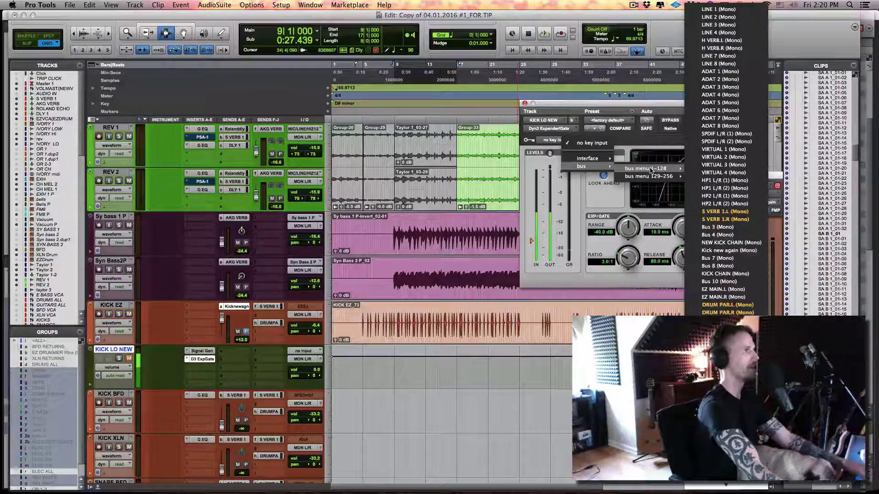
pyautogui.click(725, 251)
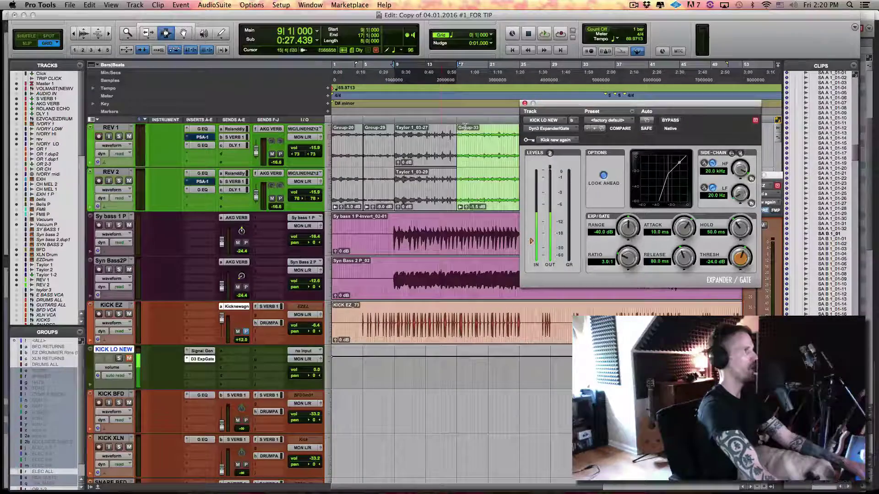
pyautogui.moveTo(552, 108); pyautogui.dragTo(393, 112)
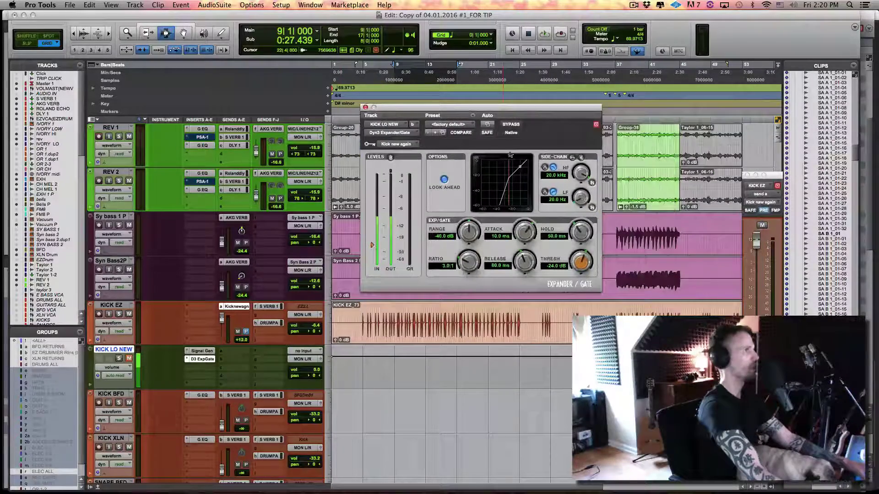
pyautogui.click(572, 158)
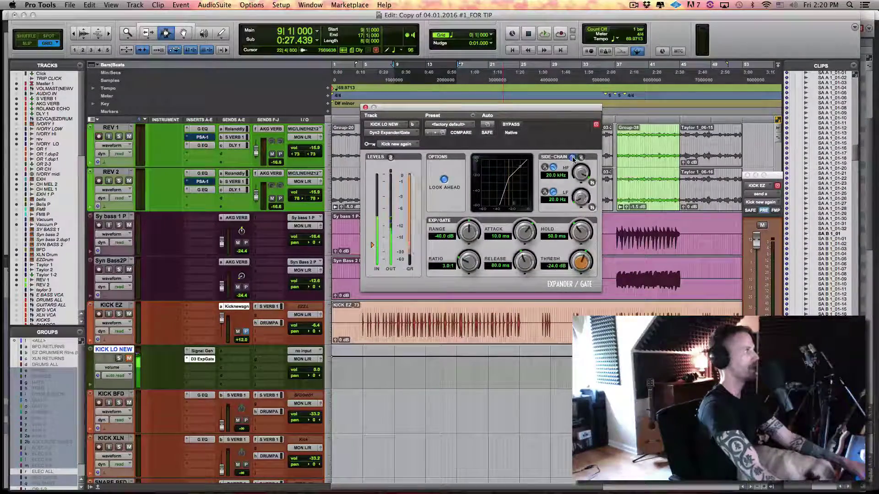
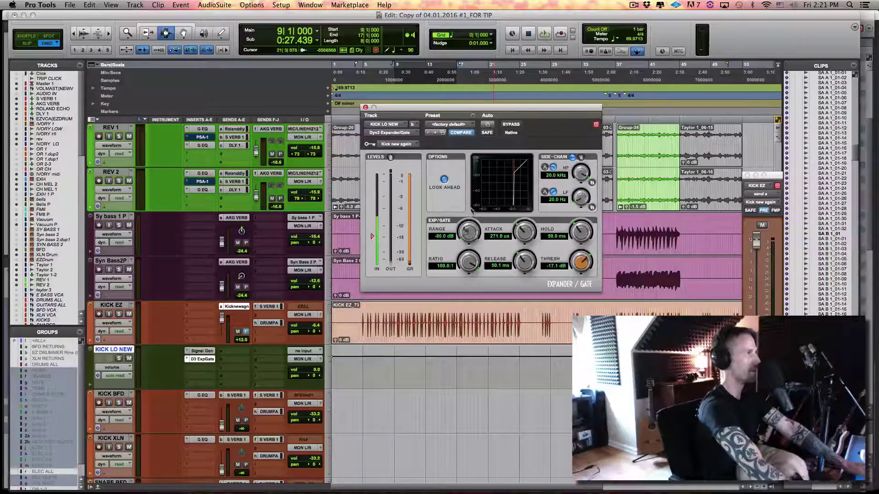
pyautogui.moveTo(472, 189)
pyautogui.mouseDown()
pyautogui.moveTo(476, 174)
pyautogui.moveTo(476, 201)
pyautogui.mouseUp()
pyautogui.moveTo(467, 243); pyautogui.dragTo(466, 252)
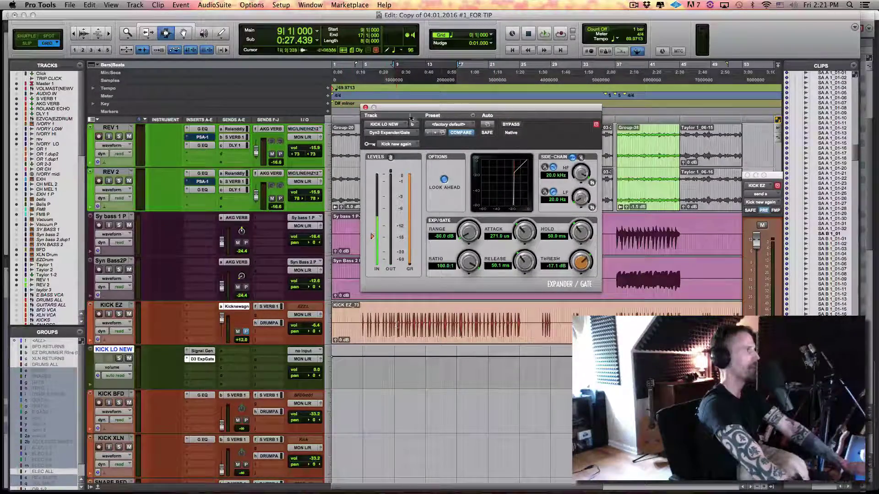
# - Solo the KICK EZ and KICK LO NEW tracks and play them back together
pyautogui.moveTo(410, 110); pyautogui.dragTo(549, 149)
pyautogui.click(415, 193)
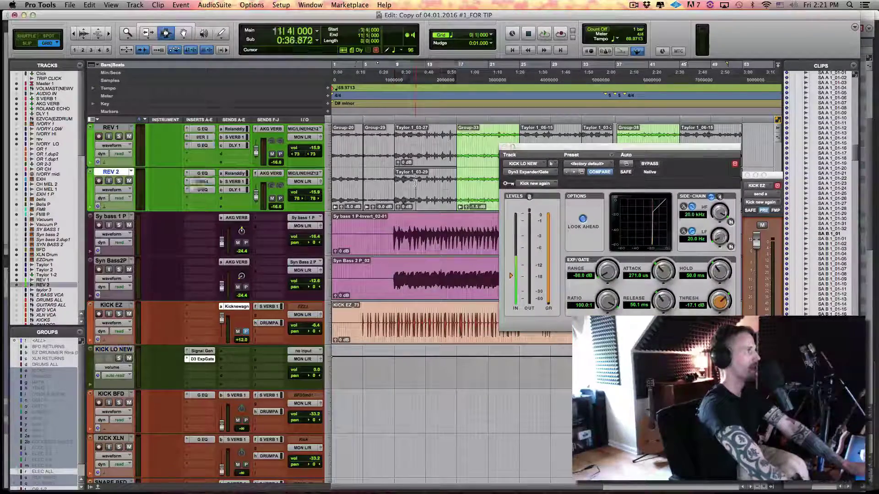
pyautogui.click(120, 315)
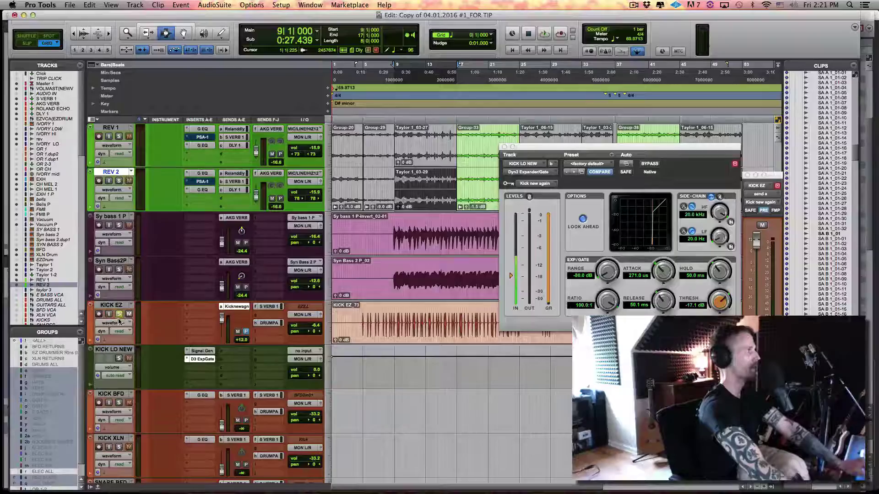
pyautogui.click(119, 359)
pyautogui.press('space')
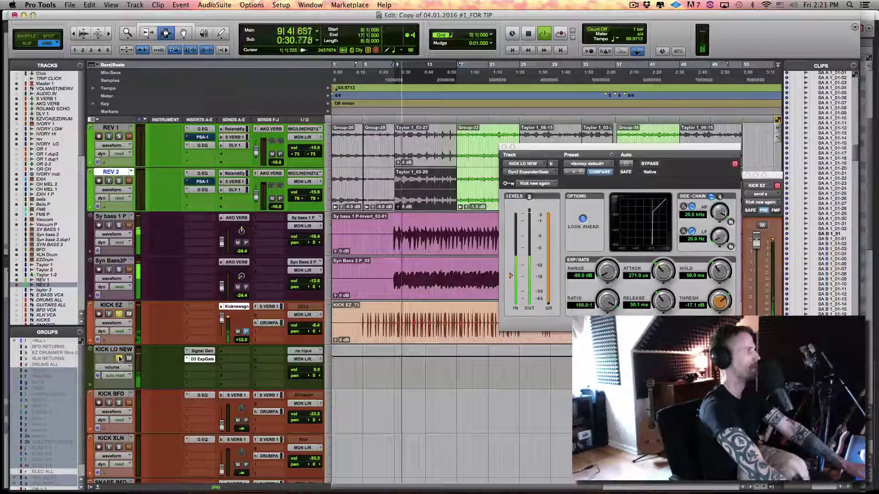
pyautogui.press('space')
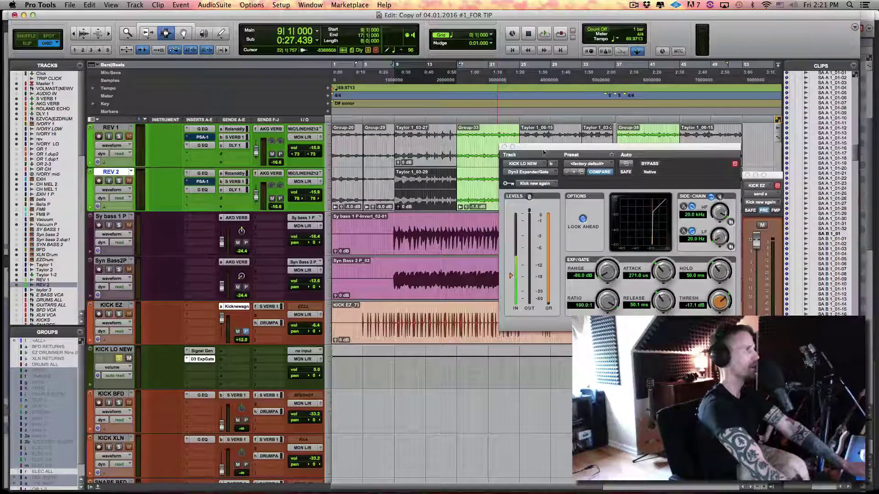
# - Raise the gate's threshold on KICK LO NEW to -5.9 dB while the song section plays
pyautogui.moveTo(559, 159); pyautogui.dragTo(429, 142)
pyautogui.press('space')
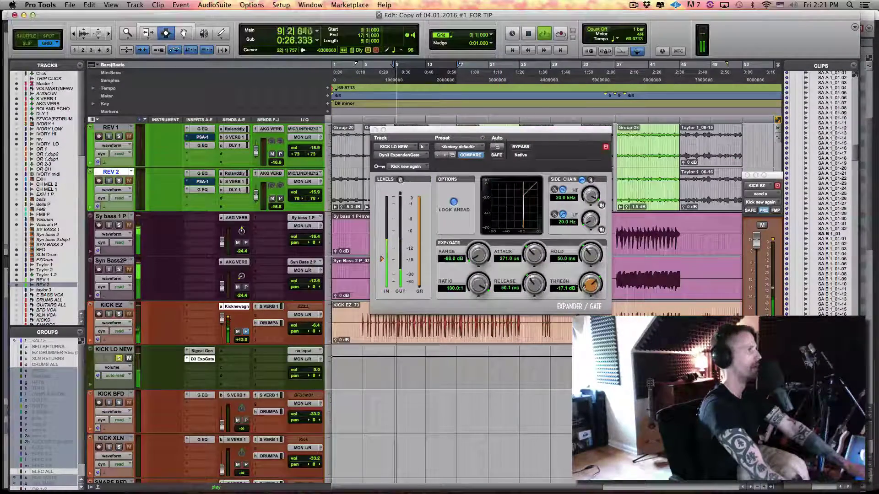
pyautogui.moveTo(591, 285); pyautogui.dragTo(591, 271)
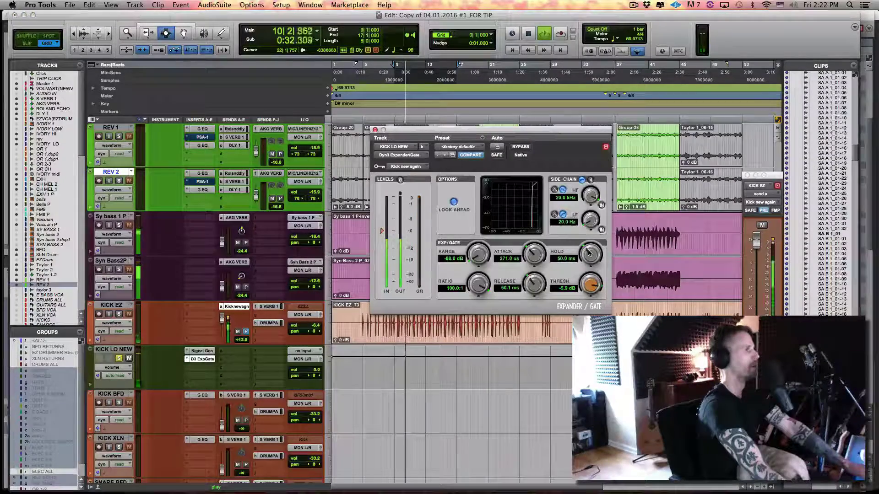
pyautogui.press('space')
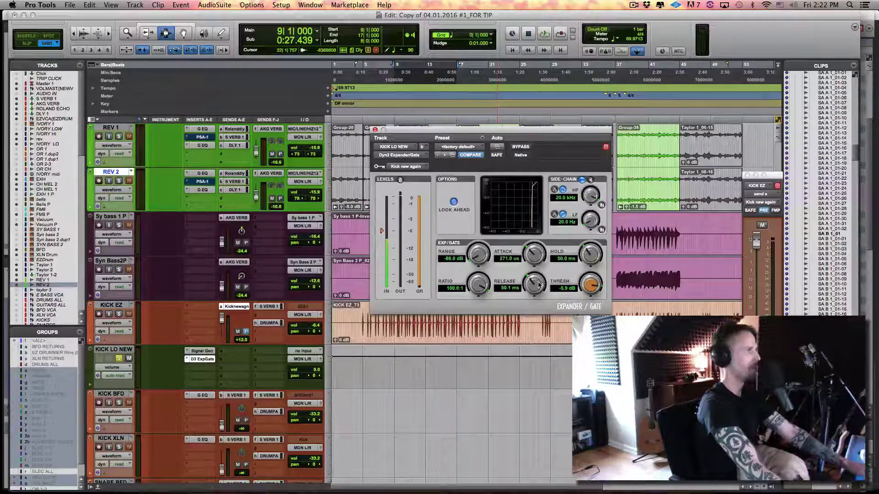
# - Shorten the gate's release and hold to 5.0 ms each during playback
pyautogui.press('space')
pyautogui.moveTo(539, 285); pyautogui.dragTo(540, 311)
pyautogui.moveTo(590, 255); pyautogui.dragTo(591, 299)
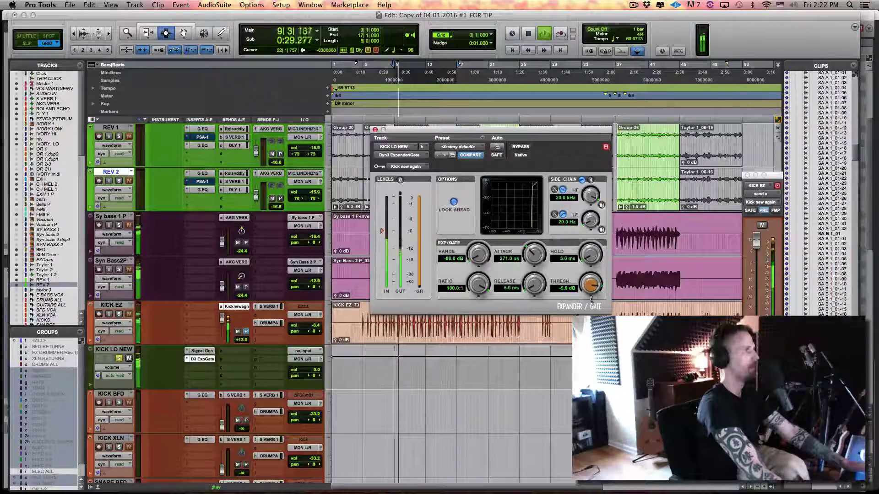
pyautogui.press('space')
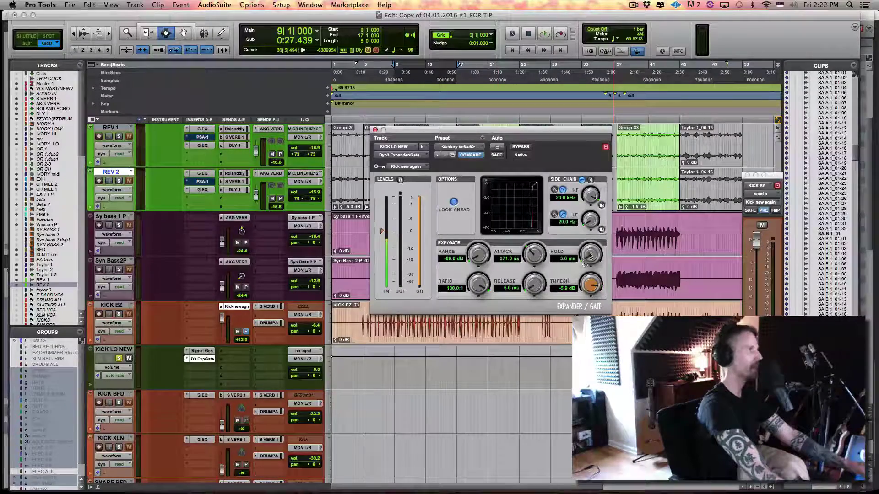
# - Set the gate's attack to 10.0 us and play the section to hear the change
pyautogui.moveTo(534, 254); pyautogui.dragTo(539, 276)
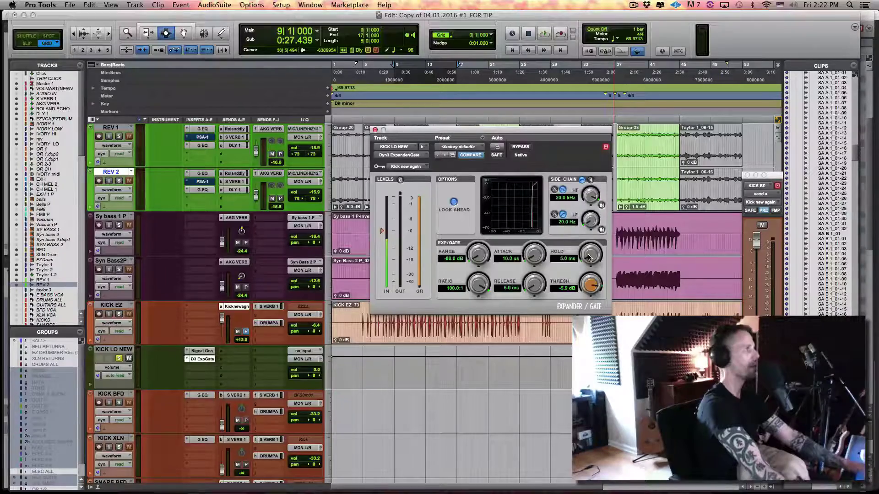
pyautogui.press('space')
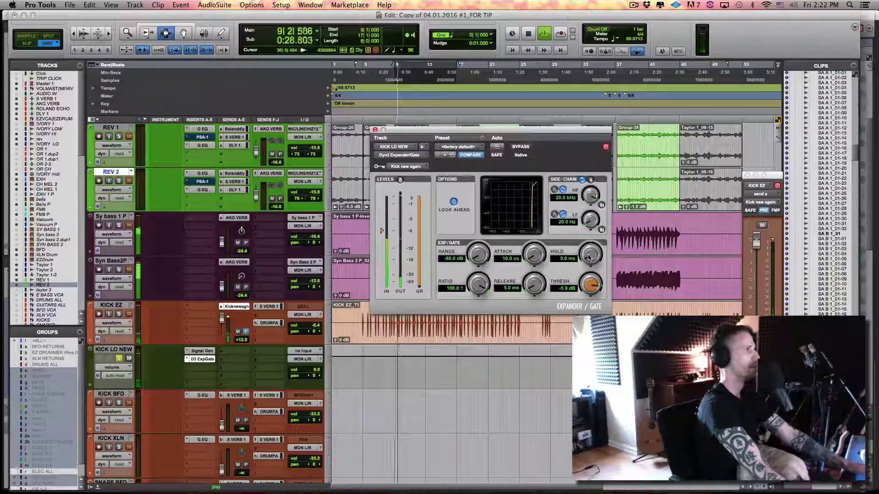
pyautogui.press('space')
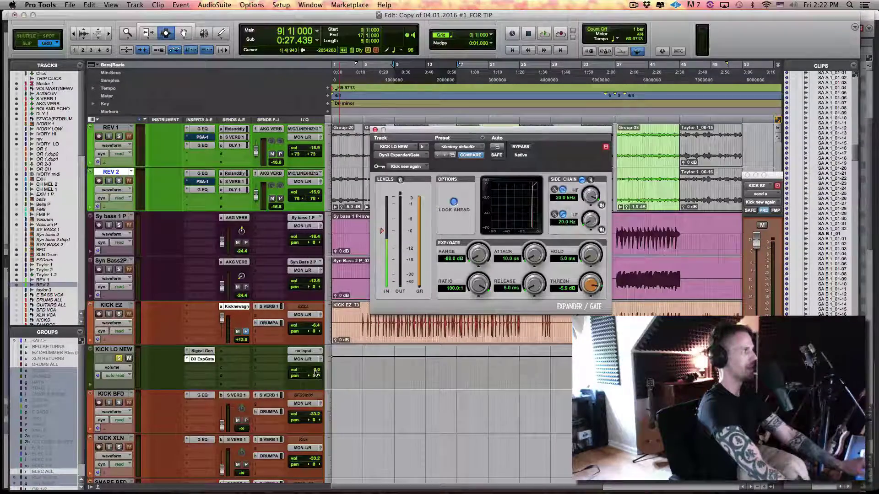
# - Set KICK LO NEW's volume to -4.0 dB, solo KICK EZ alongside it, and play the section
pyautogui.moveTo(314, 373); pyautogui.dragTo(317, 370)
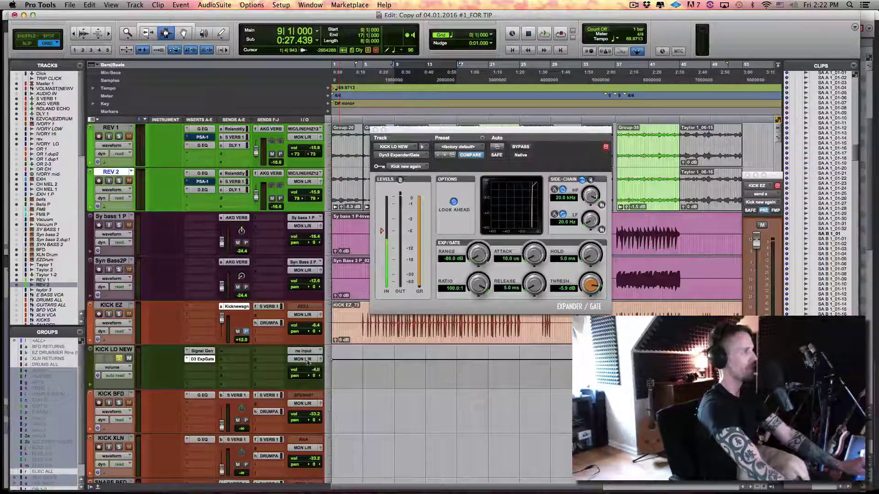
pyautogui.click(119, 314)
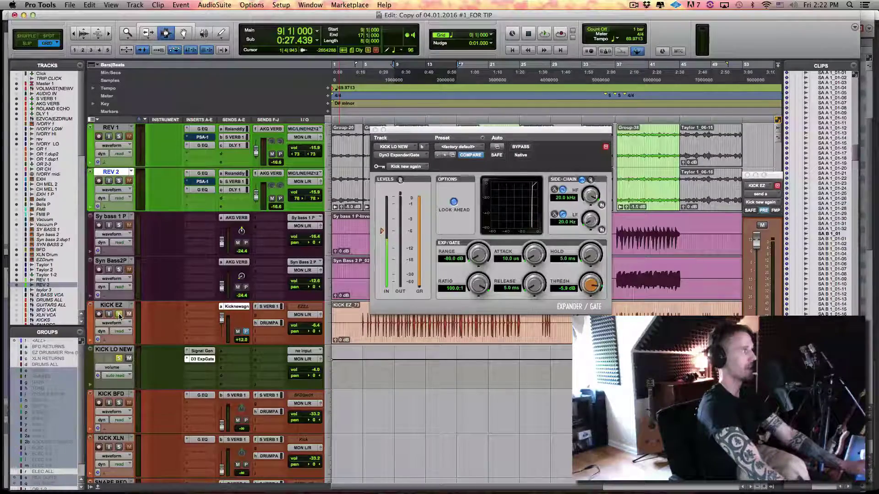
pyautogui.press('space')
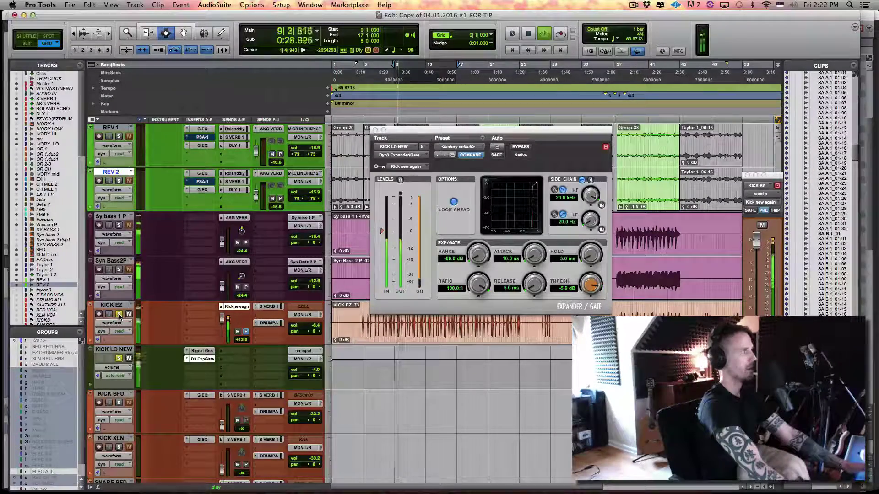
# - Stop playback and insert a mono EQ3 7-Band on KICK LO NEW below the Expander/Gate
pyautogui.press('space')
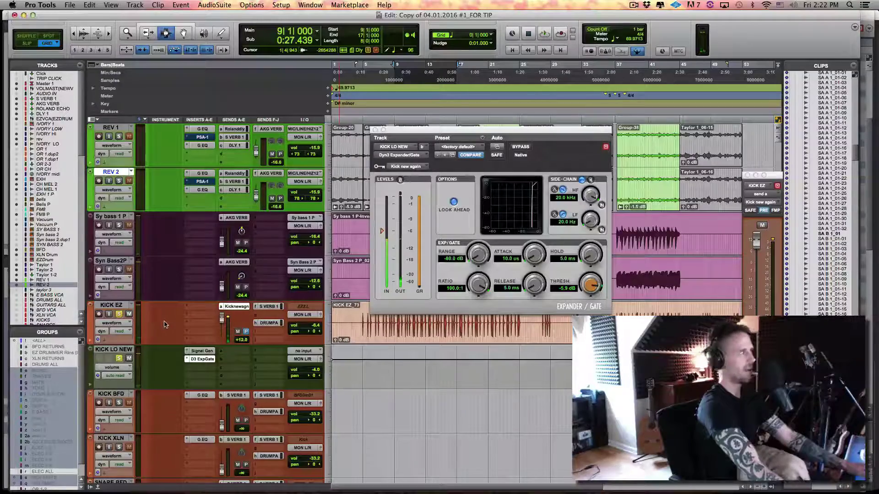
pyautogui.click(198, 369)
pyautogui.moveTo(240, 410)
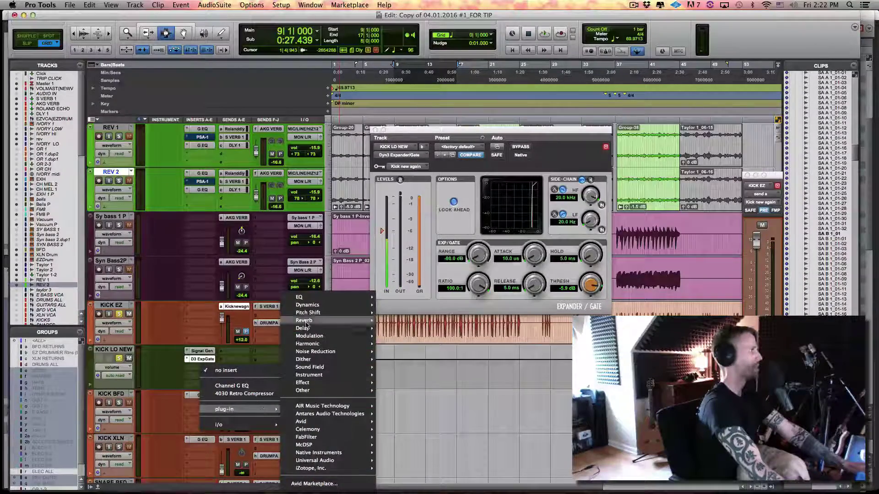
pyautogui.moveTo(302, 304)
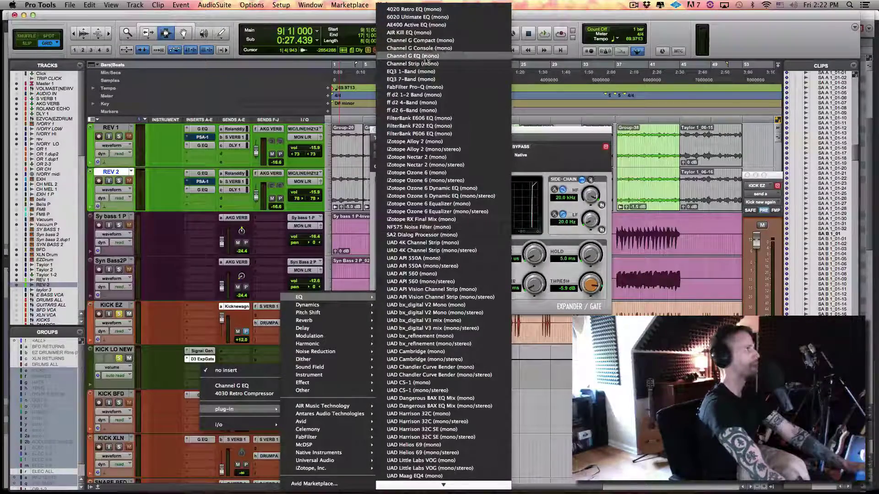
pyautogui.click(425, 80)
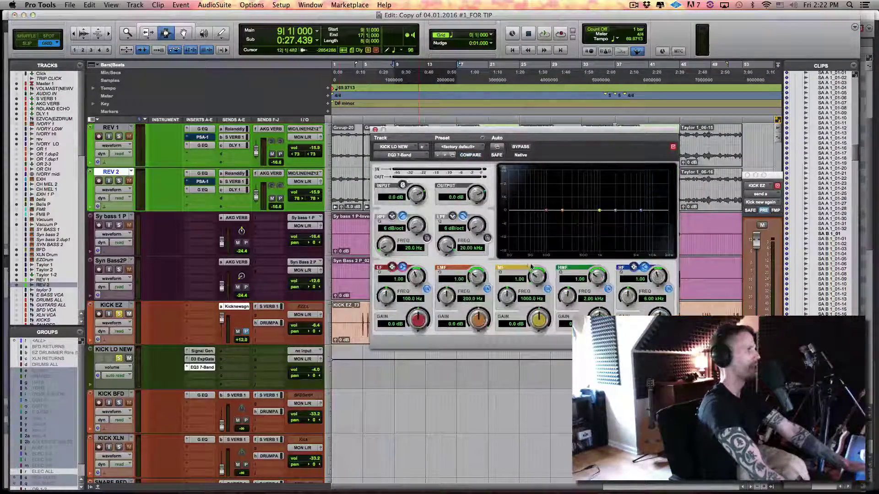
# - Turn on the EQ's low-pass filter at 24 dB/oct and lower its cutoff to 120 Hz while auditioning the section
pyautogui.click(488, 239)
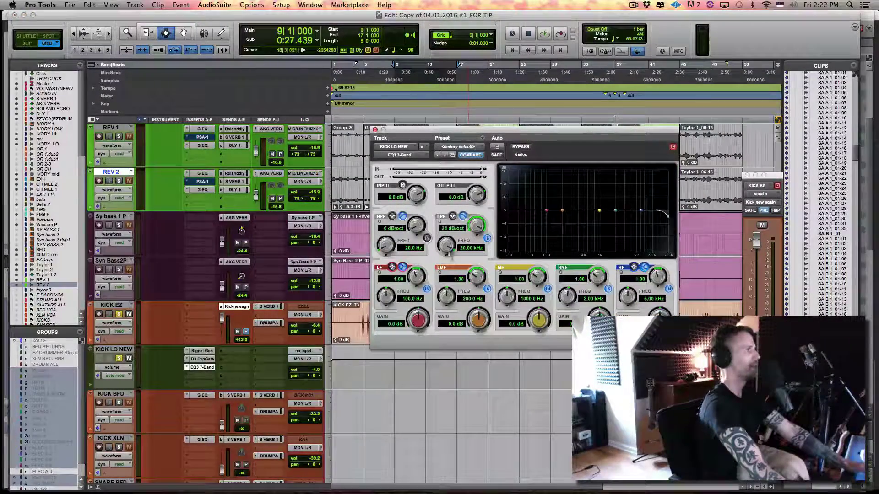
pyautogui.moveTo(447, 247); pyautogui.dragTo(443, 318)
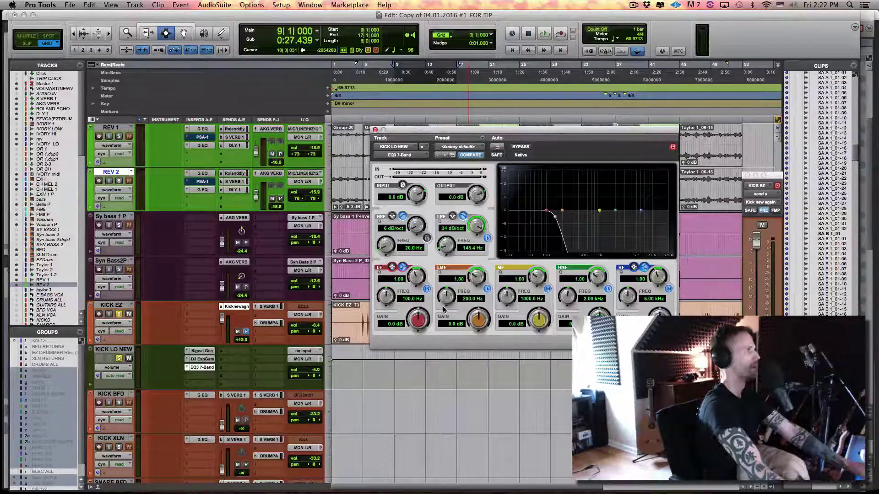
pyautogui.press('space')
pyautogui.click(120, 358)
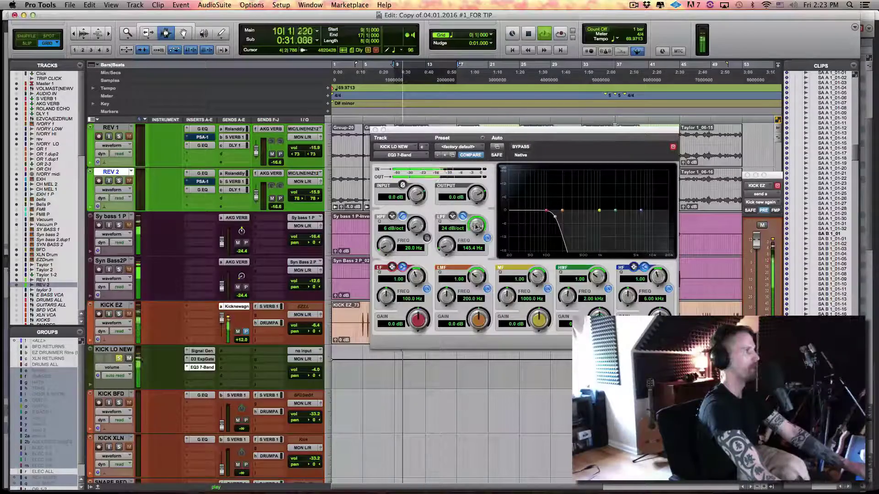
pyautogui.moveTo(447, 247); pyautogui.dragTo(451, 258)
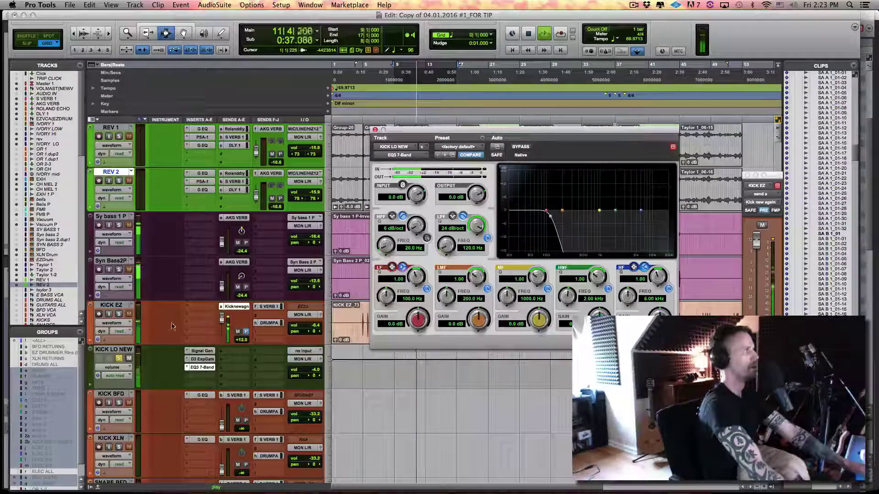
pyautogui.press('space')
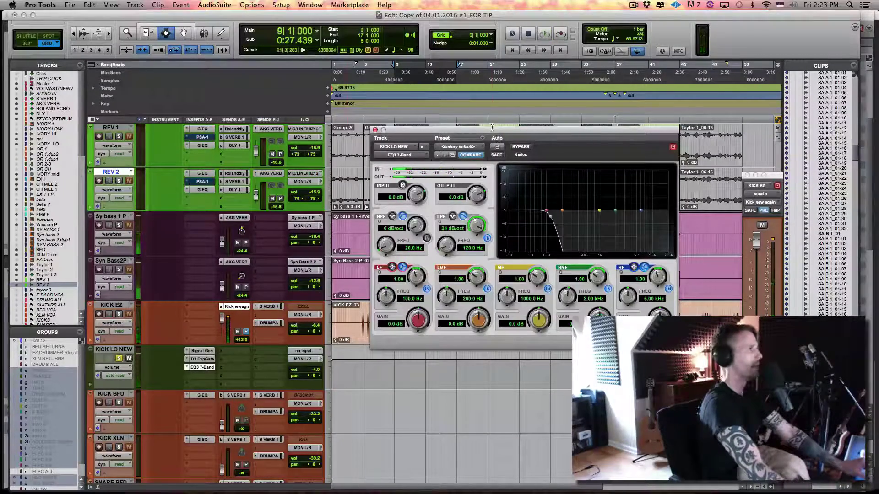
# - Move the EQ window clear of the clips, toggle KICK EZ's solo, and play the section to hear the filtered KICK LO NEW
pyautogui.moveTo(437, 130); pyautogui.dragTo(543, 132)
pyautogui.click(119, 314)
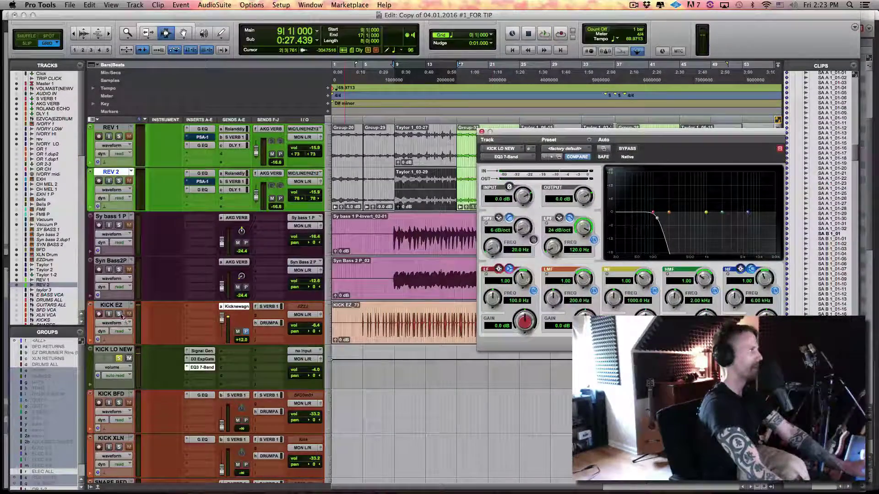
pyautogui.press('space')
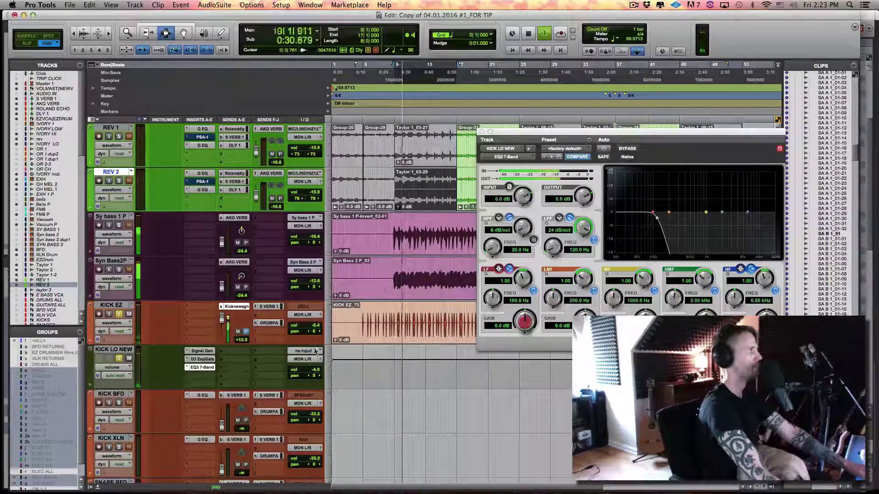
pyautogui.press('space')
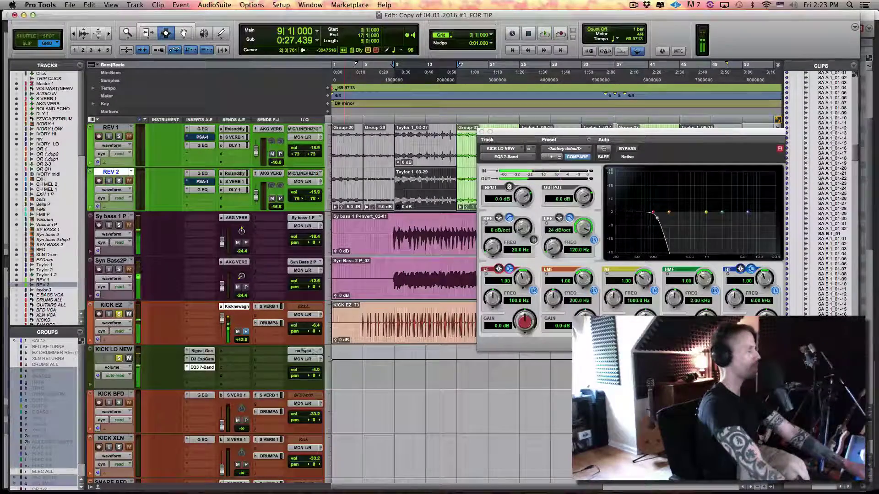
# - Check KICK LO NEW's Signal Generator frequency, copy its EQ3 7-Band to KICK EZ's second insert, and open the copy
pyautogui.click(200, 352)
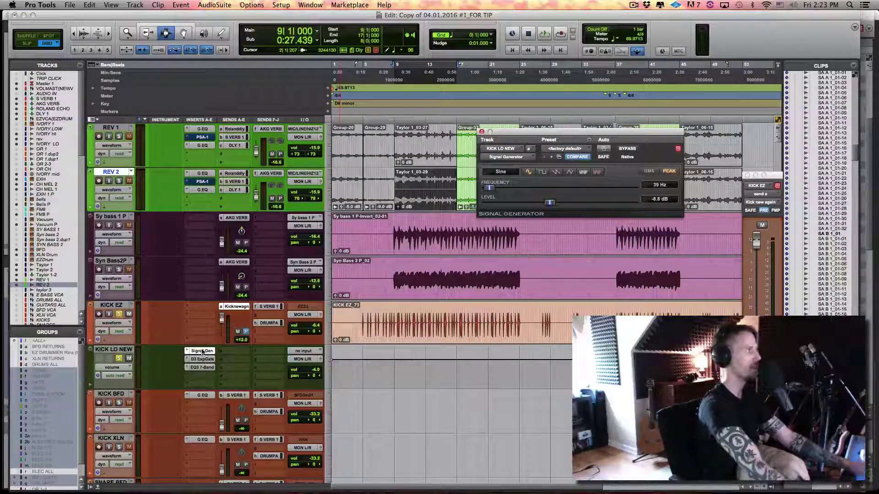
pyautogui.click(120, 307)
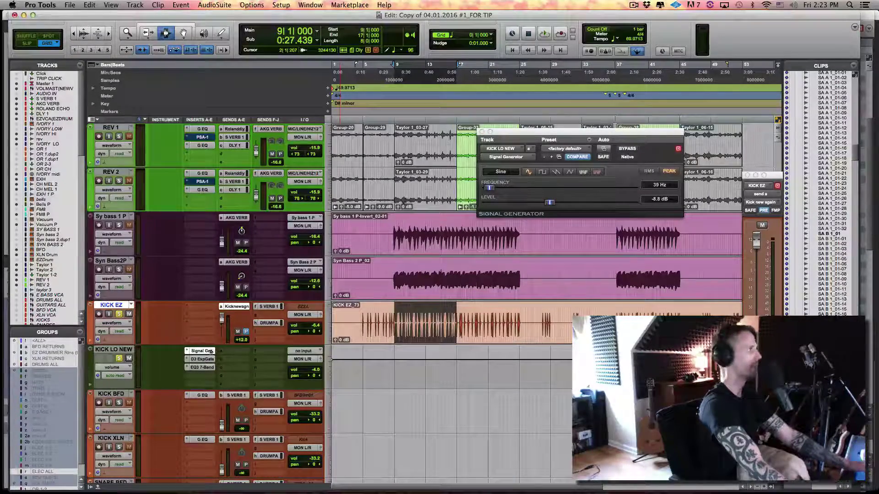
pyautogui.moveTo(205, 370); pyautogui.dragTo(196, 315)
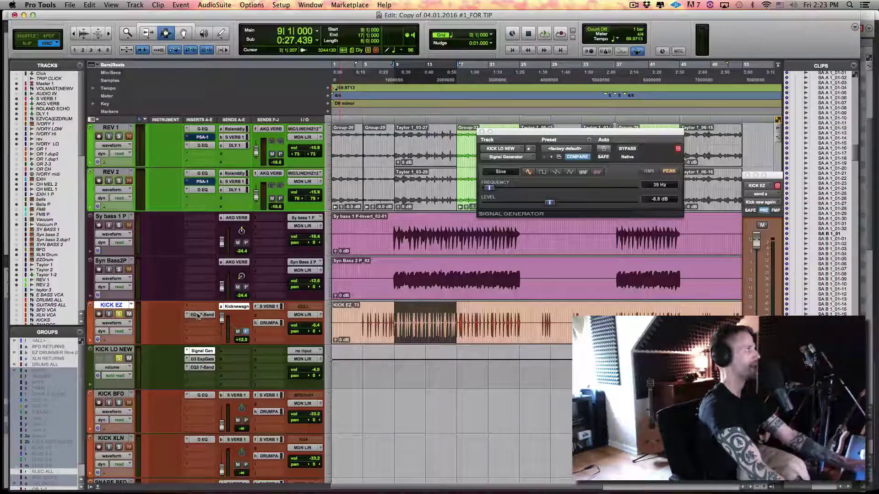
pyautogui.click(205, 317)
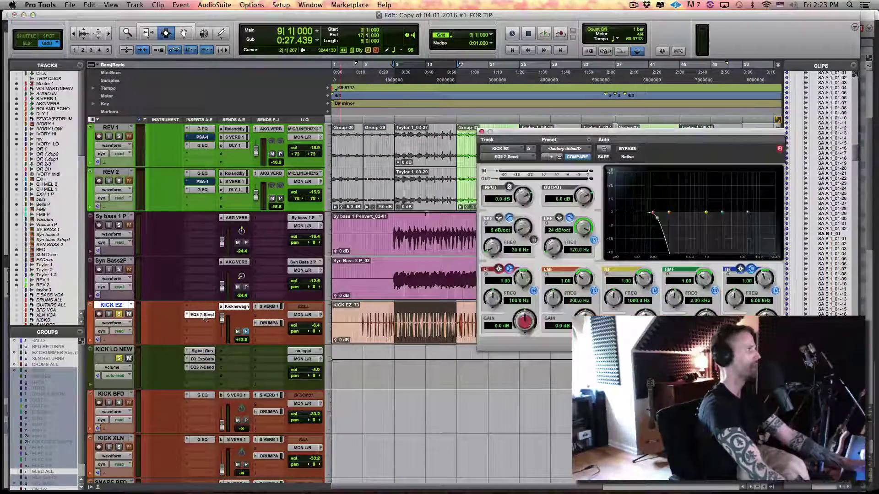
# - Reset KICK EZ's EQ to the factory default and set its LF band to a peak at 39 Hz with a Q of 10
pyautogui.click(564, 148)
pyautogui.click(588, 156)
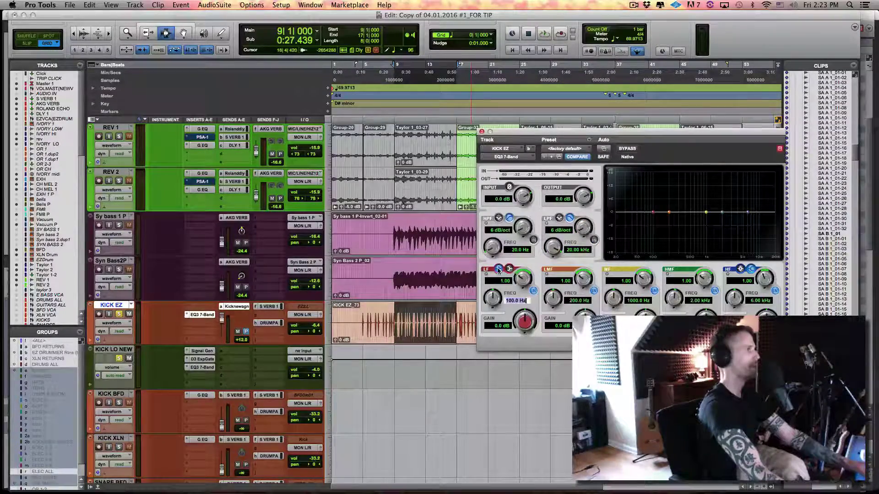
pyautogui.write('30')
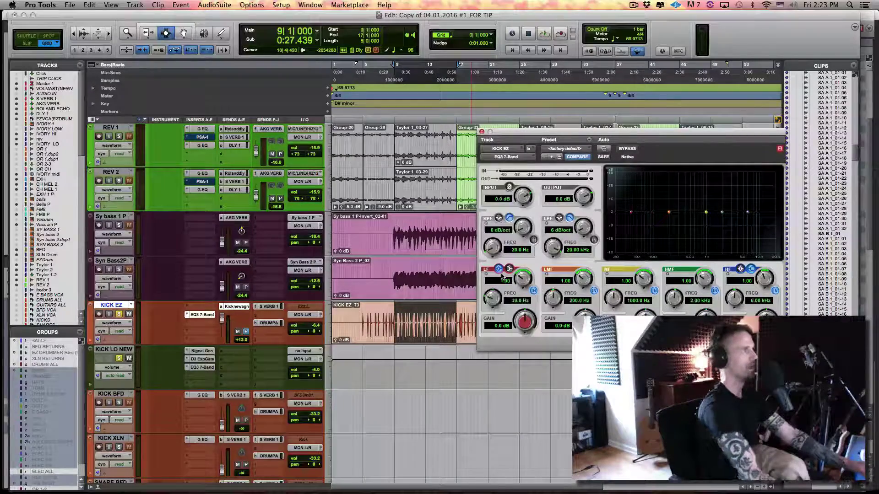
pyautogui.moveTo(521, 282); pyautogui.dragTo(520, 257)
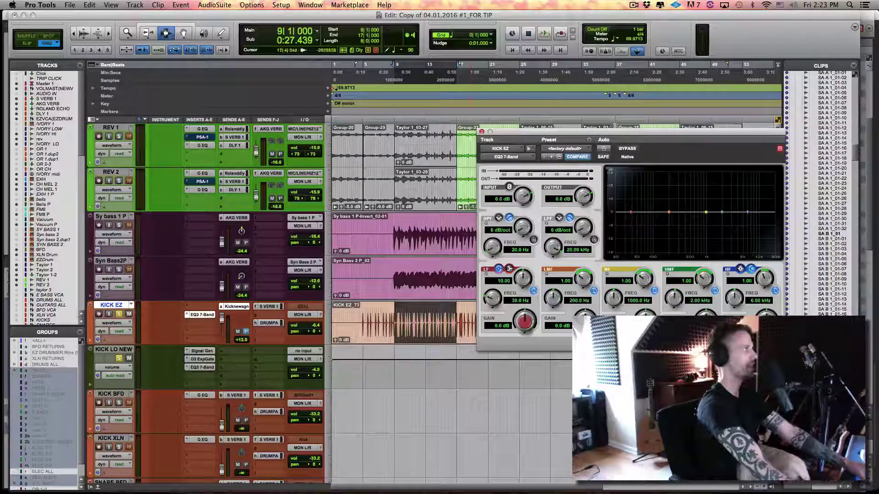
# - Move KICK EZ's EQ window higher, return the LF gain to 0.0 dB, and set KICK LO NEW's volume to -2.7 dB
pyautogui.moveTo(518, 133); pyautogui.dragTo(535, 59)
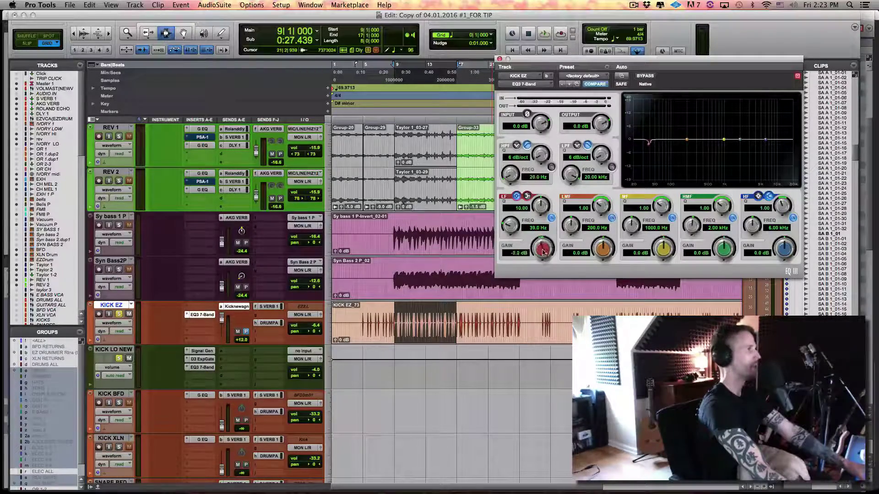
pyautogui.moveTo(543, 251)
pyautogui.mouseDown()
pyautogui.moveTo(542, 268)
pyautogui.moveTo(542, 255)
pyautogui.mouseUp()
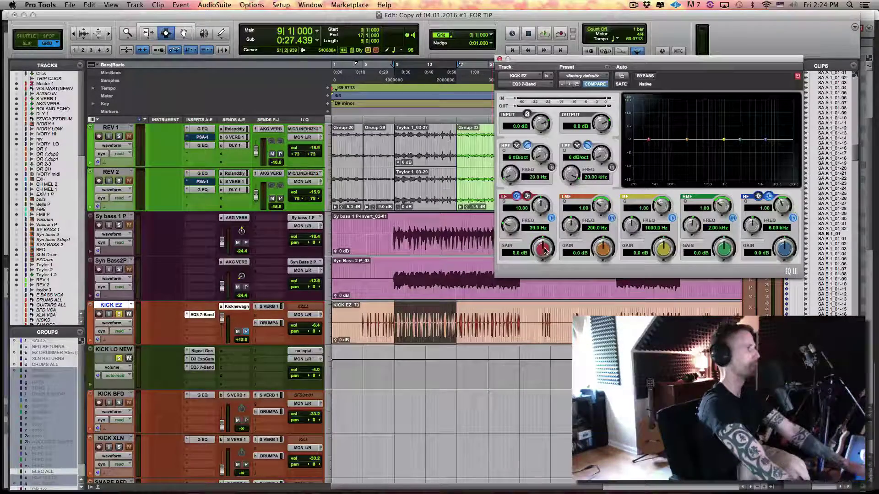
pyautogui.moveTo(315, 372); pyautogui.dragTo(315, 379)
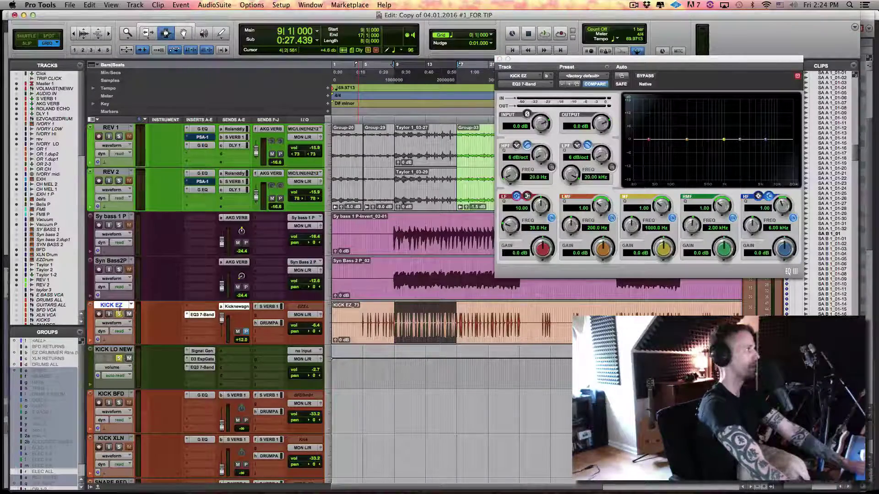
# - Cut the LF band's gain on KICK EZ's EQ to -9.6 dB while the section plays
pyautogui.press('space')
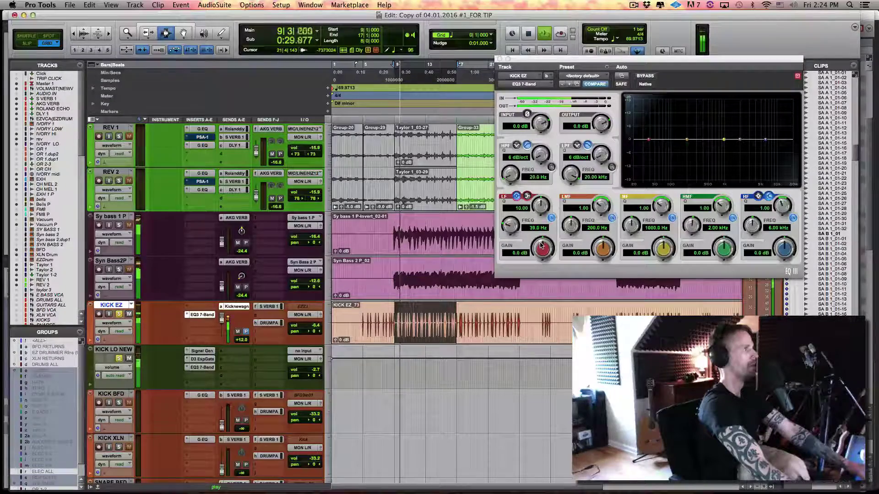
pyautogui.moveTo(540, 246)
pyautogui.mouseDown()
pyautogui.moveTo(541, 300)
pyautogui.moveTo(545, 261)
pyautogui.mouseUp()
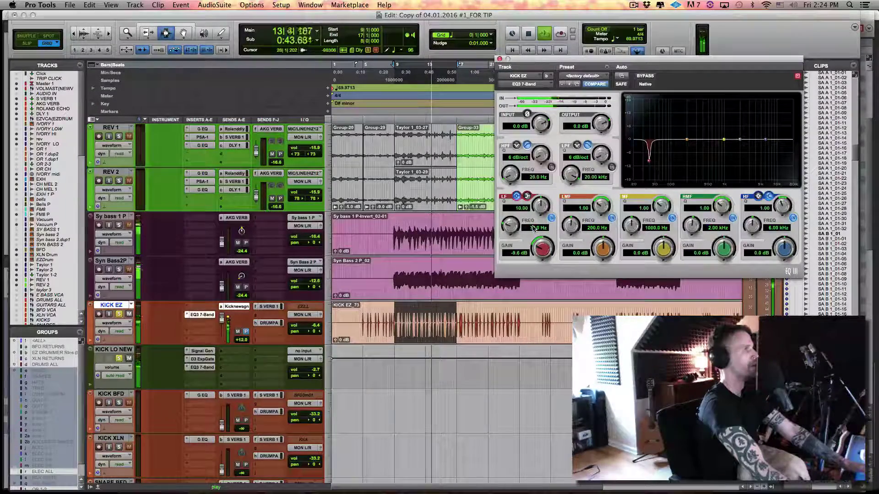
pyautogui.press('space')
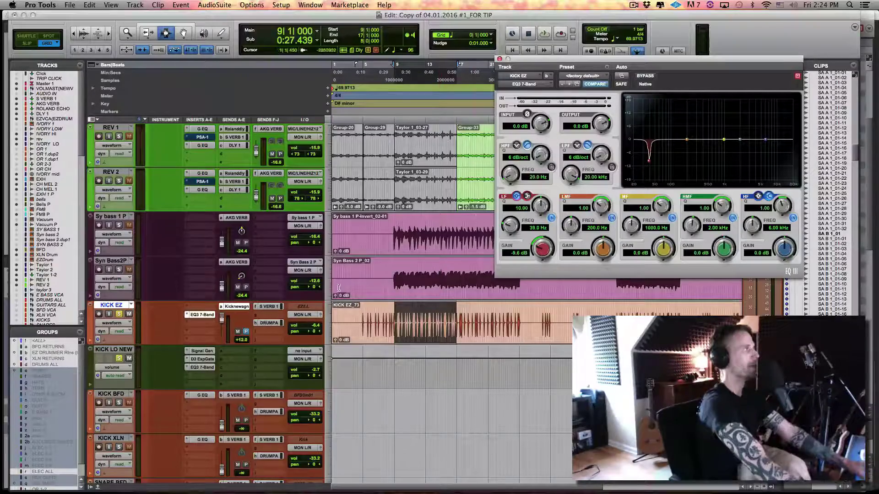
# - Select KICK LO NEW, open its output fader window, and place it over the clips near KICK EZ's EQ
pyautogui.click(113, 350)
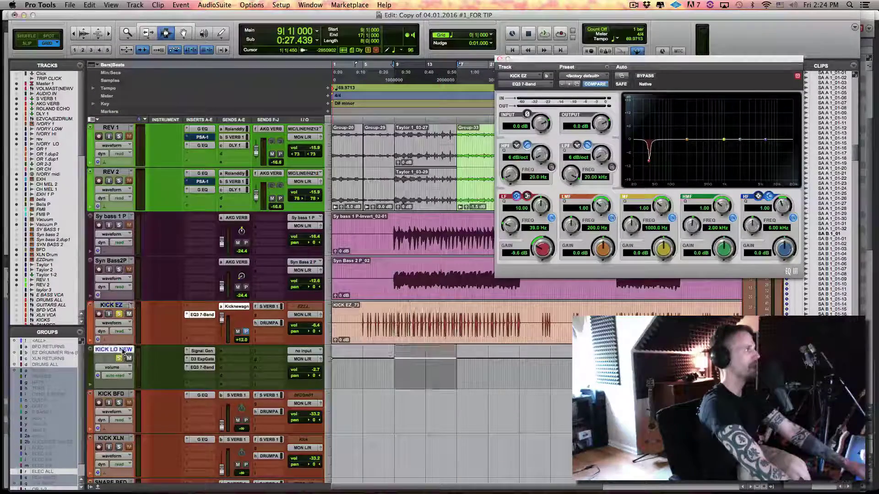
pyautogui.click(321, 360)
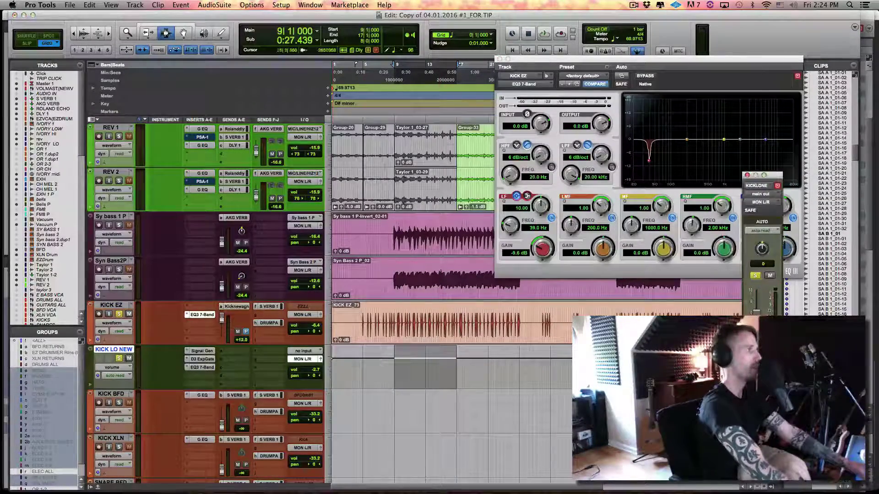
pyautogui.moveTo(774, 179); pyautogui.dragTo(420, 237)
pyautogui.moveTo(470, 246); pyautogui.dragTo(556, 235)
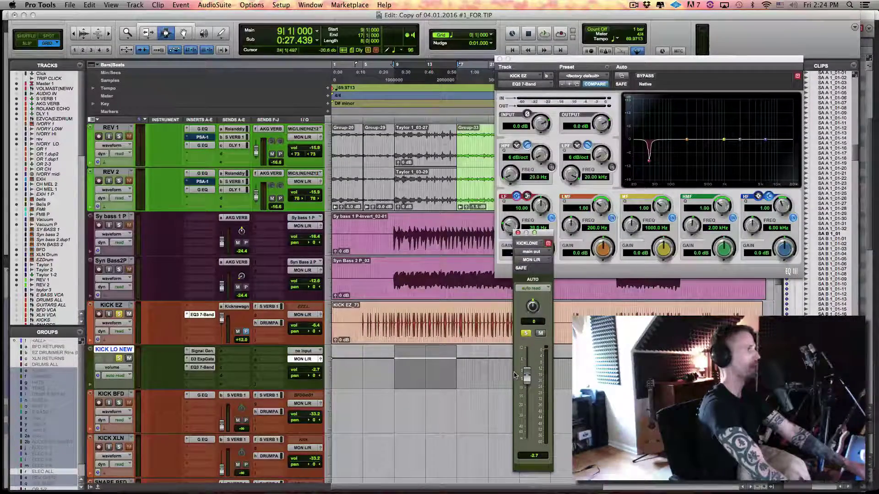
# - Play the section and turn off KICK LO NEW's solo to compare it against KICK EZ
pyautogui.press('space')
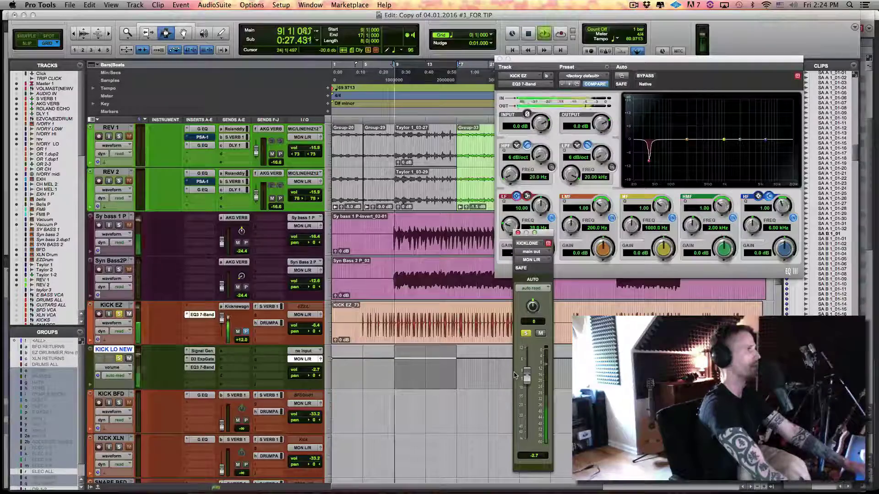
pyautogui.click(119, 358)
pyautogui.click(119, 314)
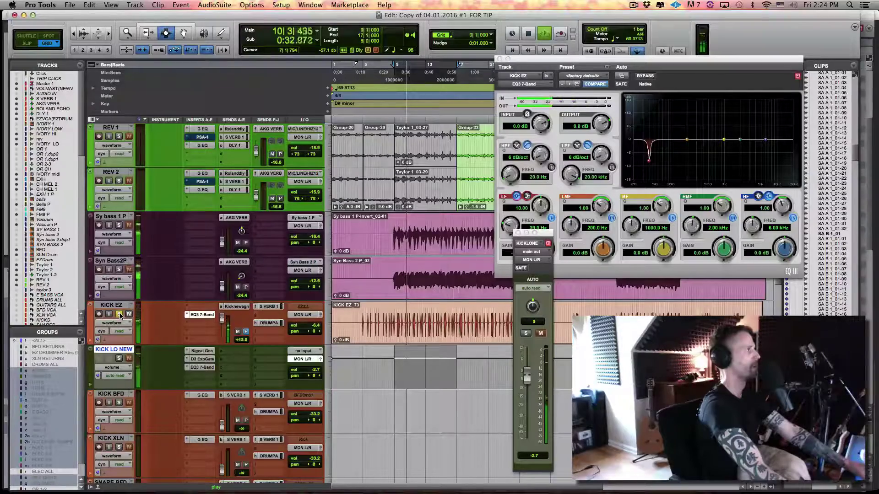
pyautogui.press('space')
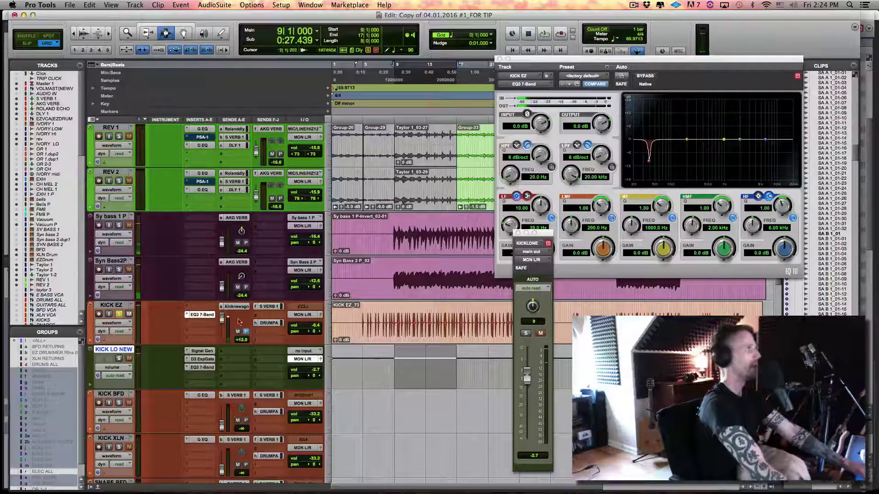
# - Move KICK LO NEW's fader window off the EQ and switch to Preview to view the pitch-to-frequency chart
pyautogui.moveTo(533, 233); pyautogui.dragTo(529, 315)
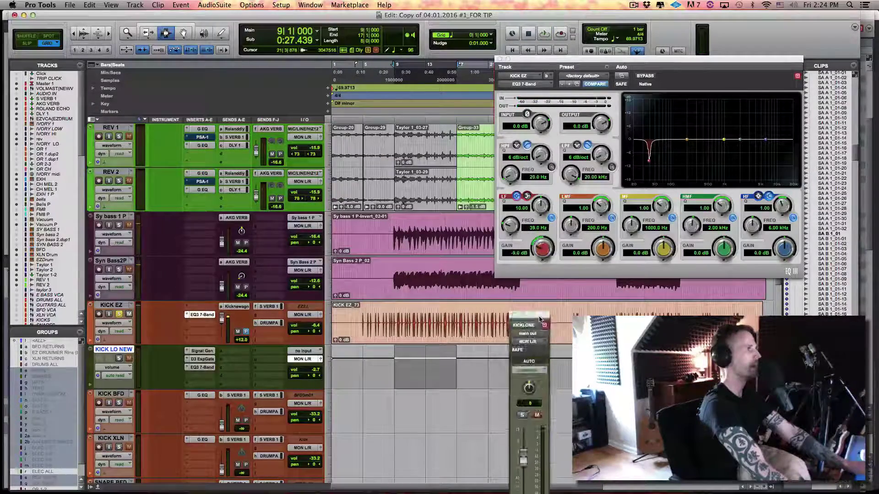
pyautogui.moveTo(601, 240); pyautogui.dragTo(601, 238)
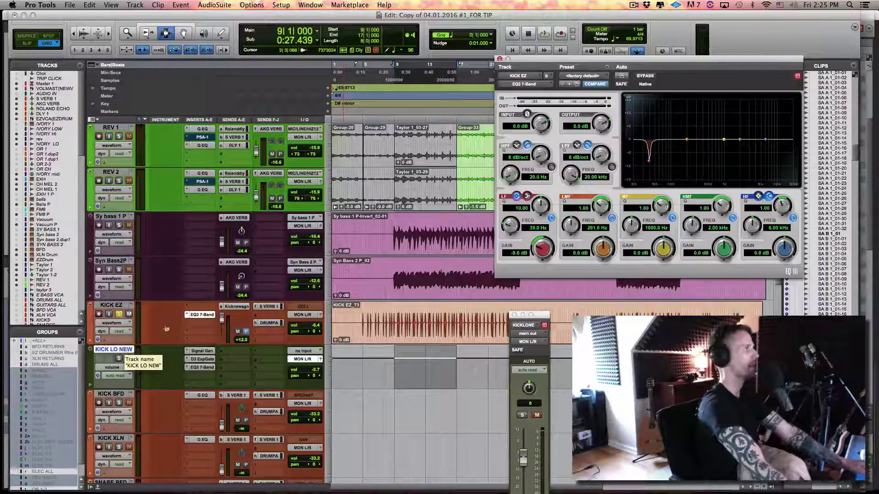
pyautogui.press('super+Tab')
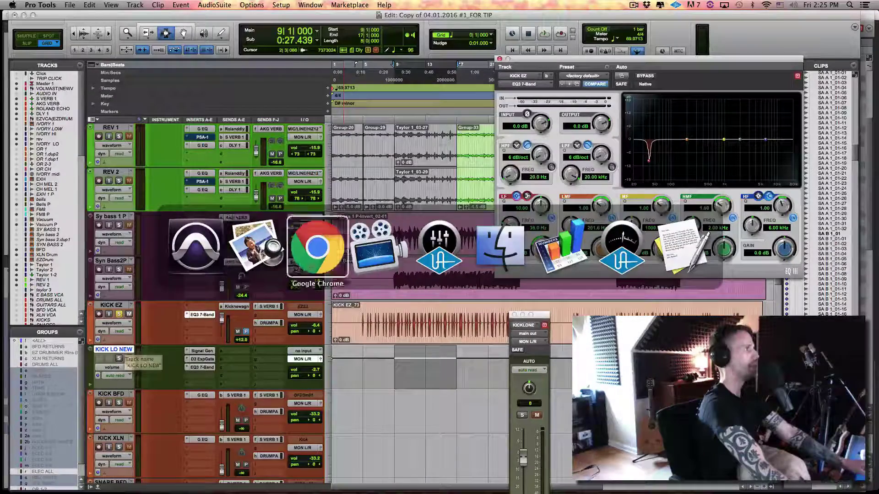
pyautogui.click(273, 265)
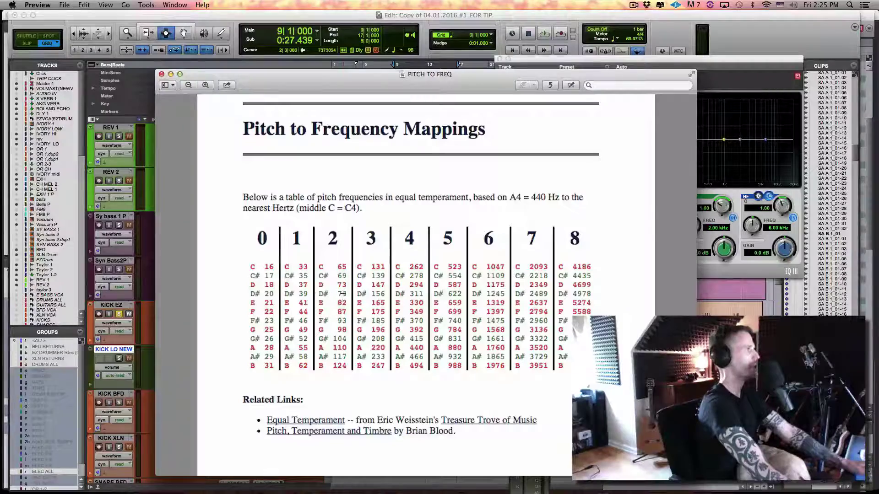
# - Switch back to Pro Tools and set the LMF band's frequency on KICK EZ's EQ to 78 Hz
pyautogui.press('super+Tab')
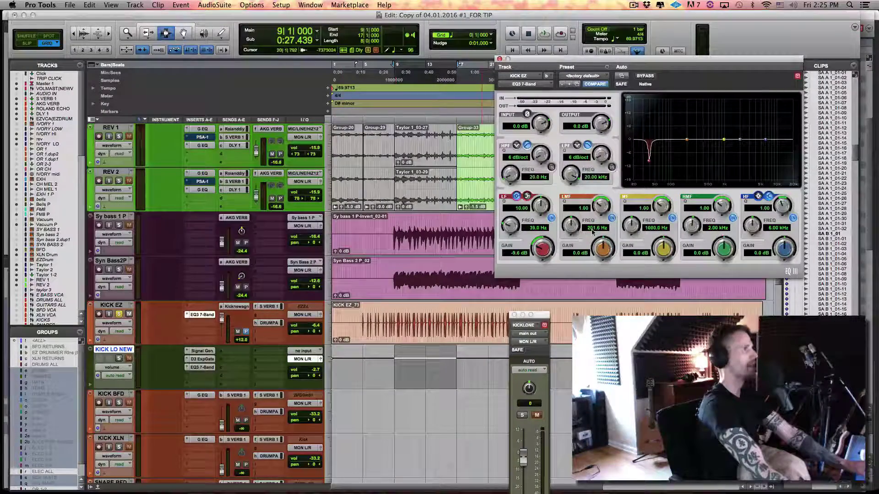
pyautogui.click(594, 229)
pyautogui.write('78')
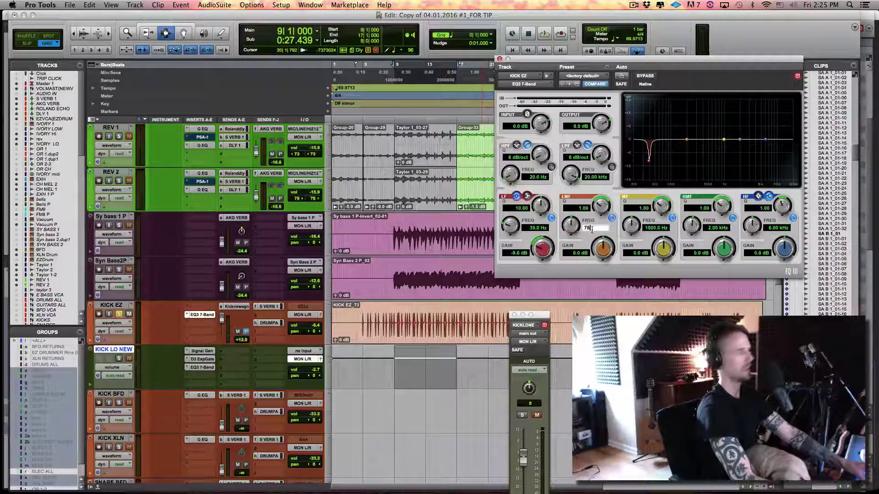
pyautogui.press('Return')
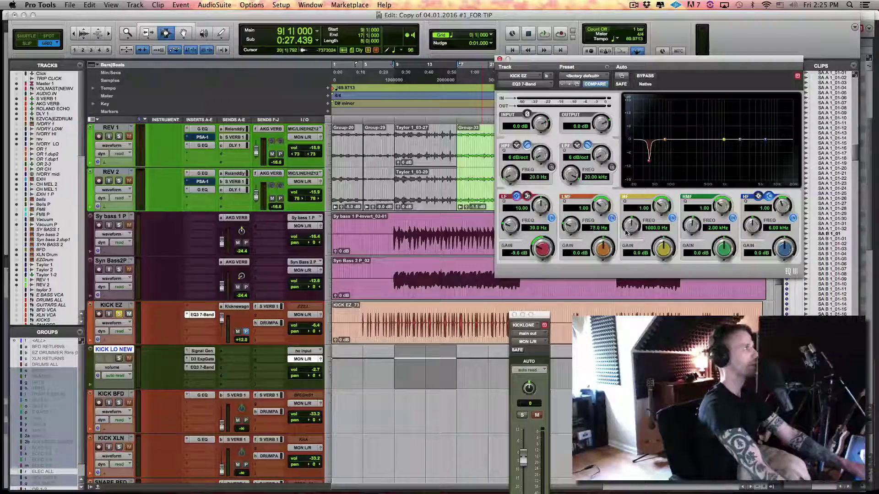
# - Boost the LMF band's gain on KICK EZ's EQ to 3.2 dB with a Q of 1.43 while the section plays
pyautogui.moveTo(603, 250); pyautogui.dragTo(604, 202)
pyautogui.press('space')
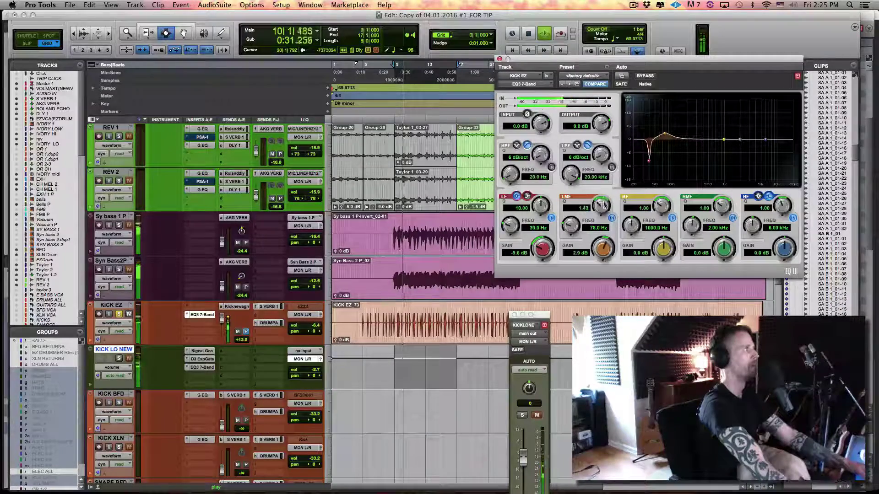
pyautogui.moveTo(605, 249); pyautogui.dragTo(605, 246)
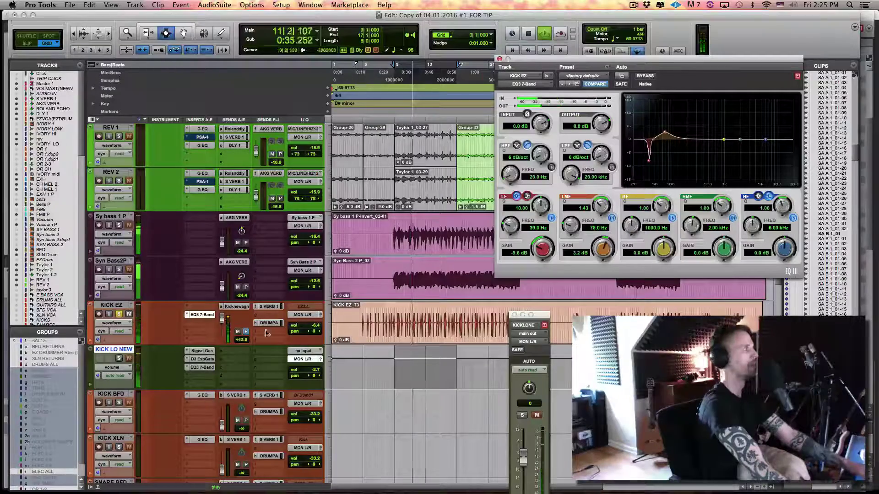
pyautogui.press('space')
# - Insert the mono ML4000 ML1 Limiter after the EQ on KICK EZ
pyautogui.click(198, 334)
pyautogui.moveTo(271, 373)
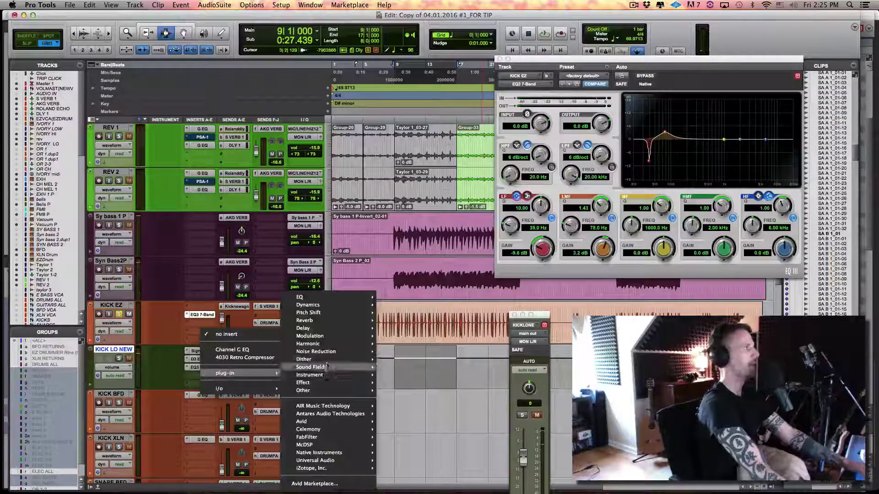
pyautogui.moveTo(323, 305)
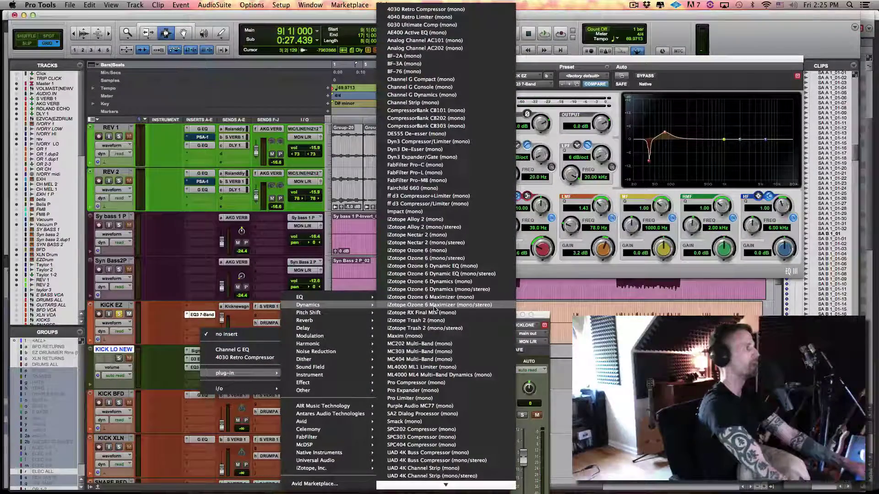
pyautogui.press('Escape')
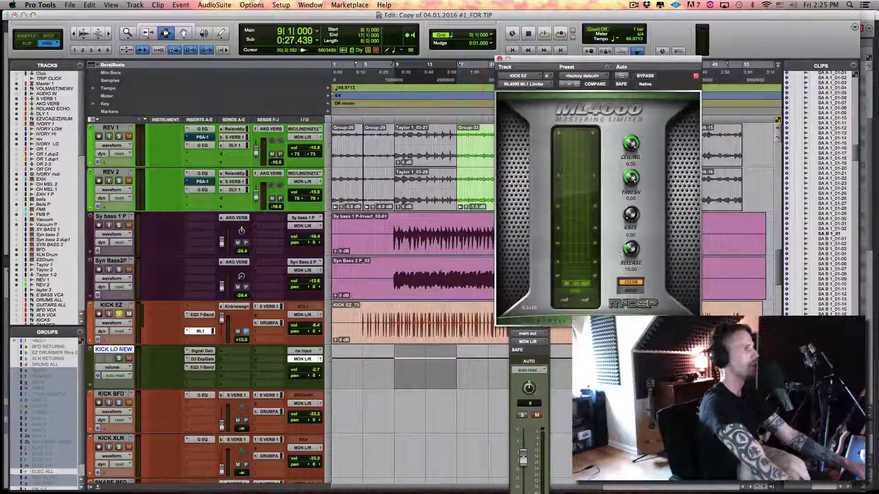
# - Set KICK EZ's limiter to a -0.01 ceiling, a 1.00 release and a threshold of about -1.86
pyautogui.click(631, 165)
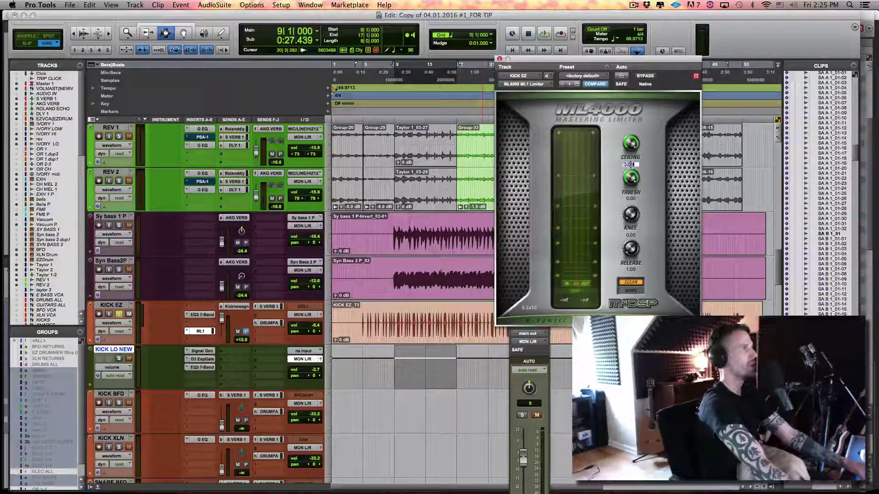
pyautogui.write('-0.01')
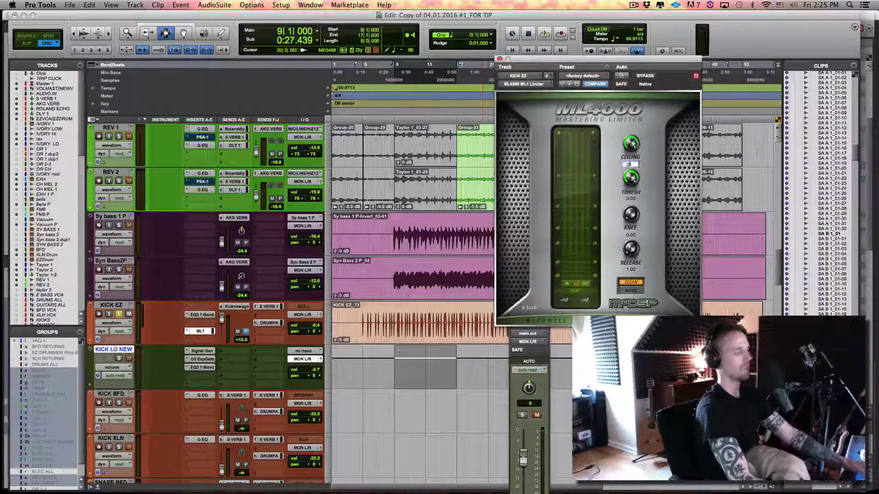
pyautogui.press('Return')
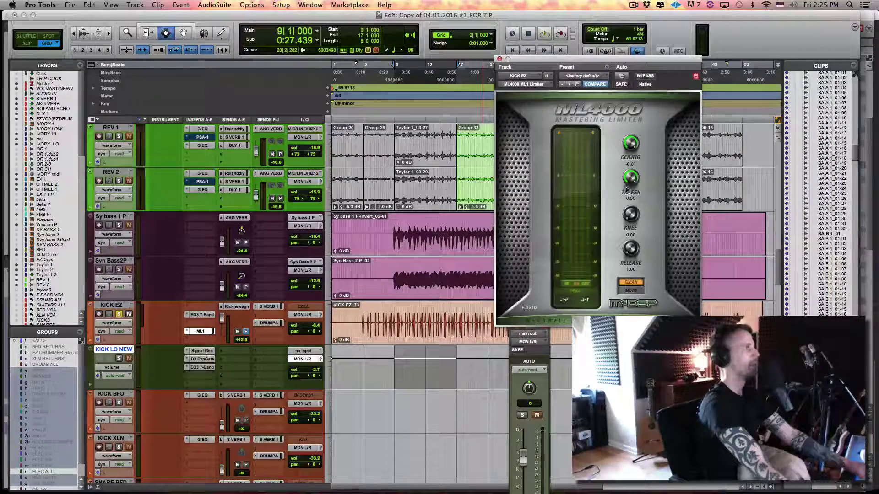
pyautogui.moveTo(634, 196); pyautogui.dragTo(609, 207)
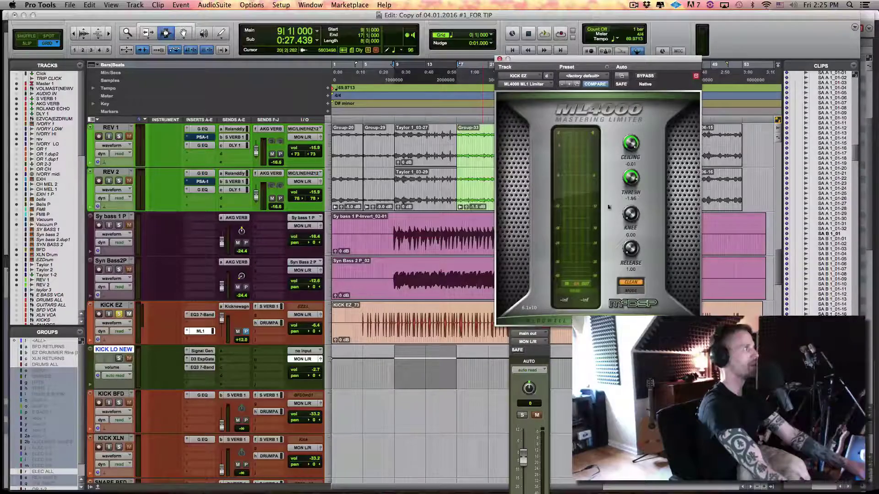
# - Play the section with KICK EZ's EQ open, bypassing and re-enabling the EQ and limiter to compare the processed kick
pyautogui.click(202, 315)
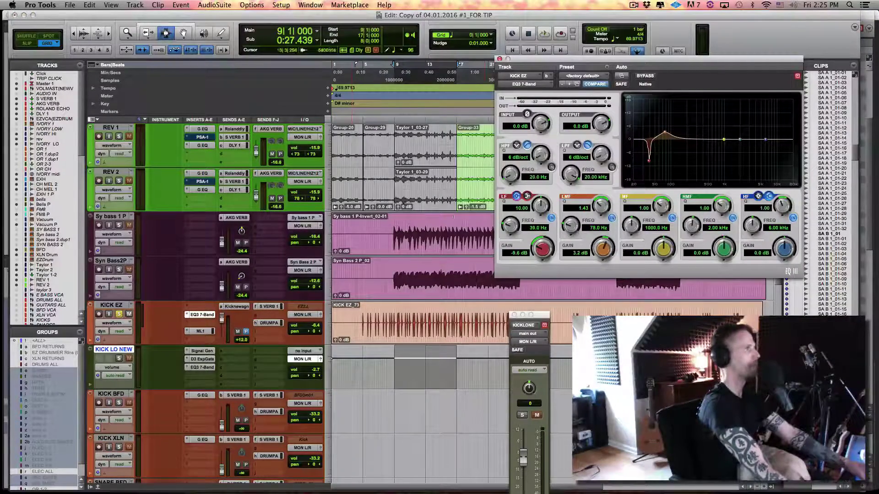
pyautogui.press('space')
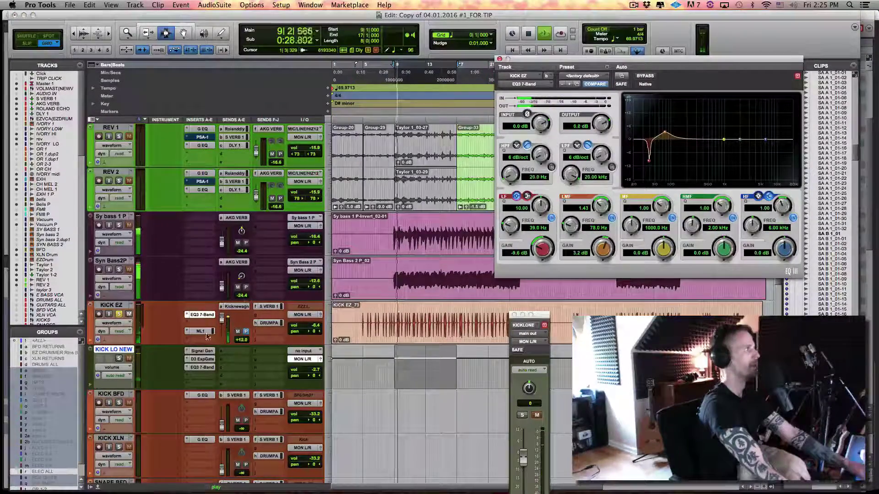
pyautogui.keyDown('super'); pyautogui.click(201, 331); pyautogui.keyUp('super')
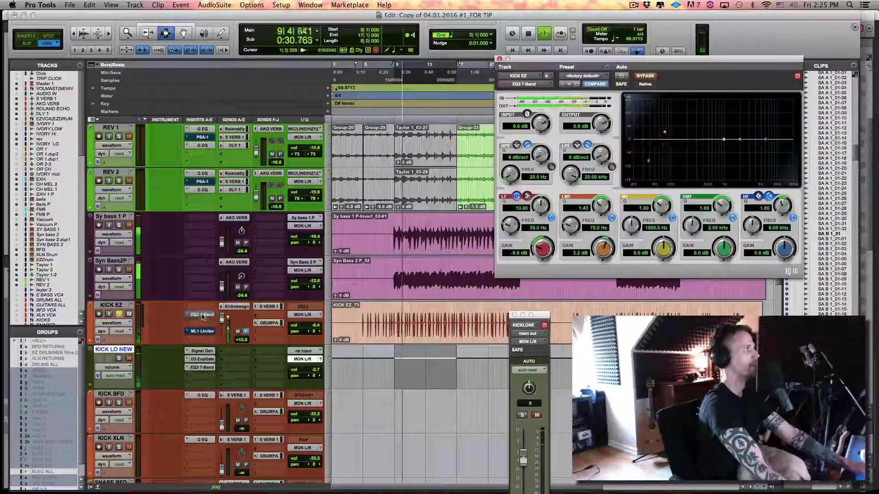
pyautogui.keyDown('super'); pyautogui.click(202, 315); pyautogui.keyUp('super')
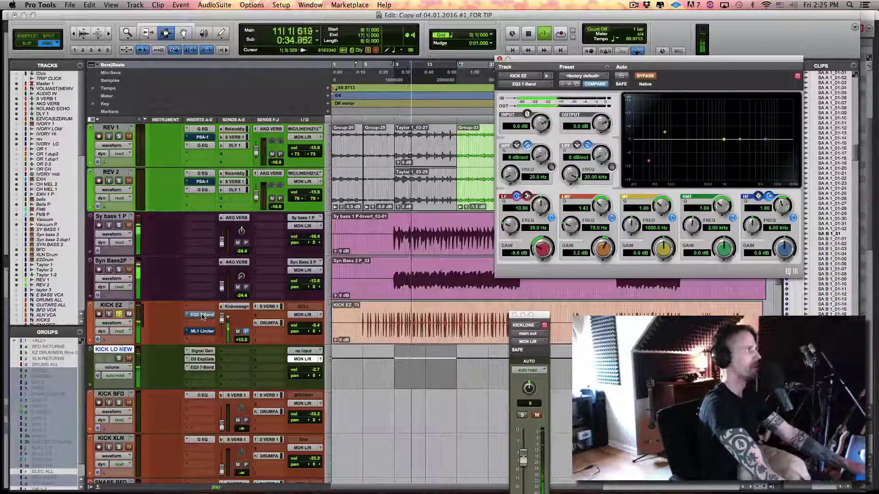
pyautogui.keyDown('super'); pyautogui.click(202, 315); pyautogui.keyUp('super')
pyautogui.keyDown('alt'); pyautogui.keyDown('super'); pyautogui.click(200, 331); pyautogui.keyUp('super'); pyautogui.keyUp('alt')
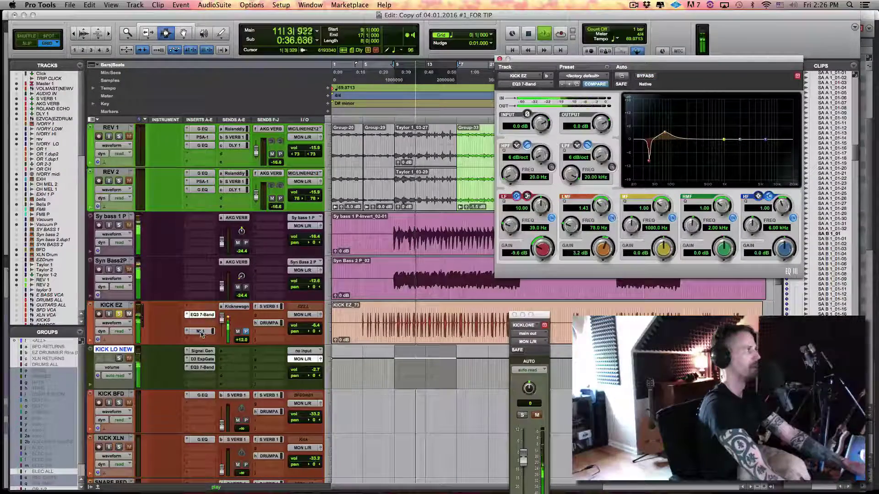
pyautogui.press('space')
pyautogui.keyDown('alt'); pyautogui.keyDown('super'); pyautogui.click(200, 331); pyautogui.keyUp('super'); pyautogui.keyUp('alt')
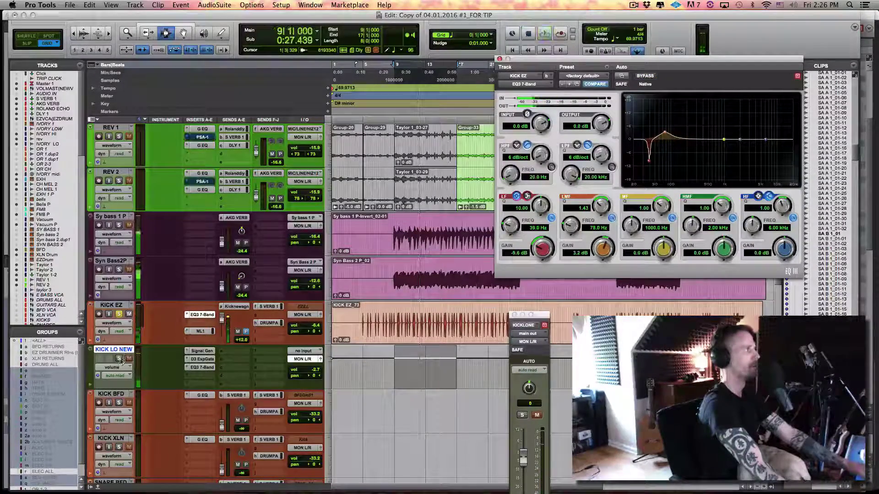
# - Solo KICK LO NEW, play the section, and clear the solos to hear both kicks in the full mix
pyautogui.keyDown('super'); pyautogui.click(118, 359); pyautogui.keyUp('super')
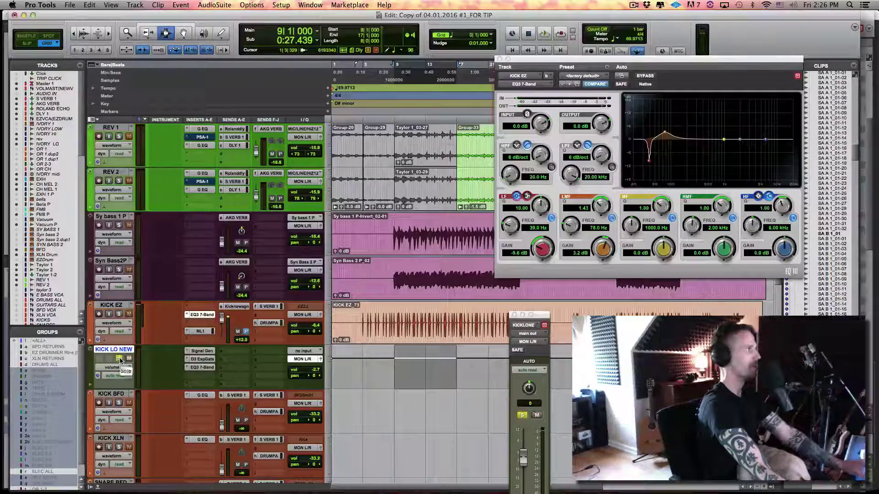
pyautogui.press('space')
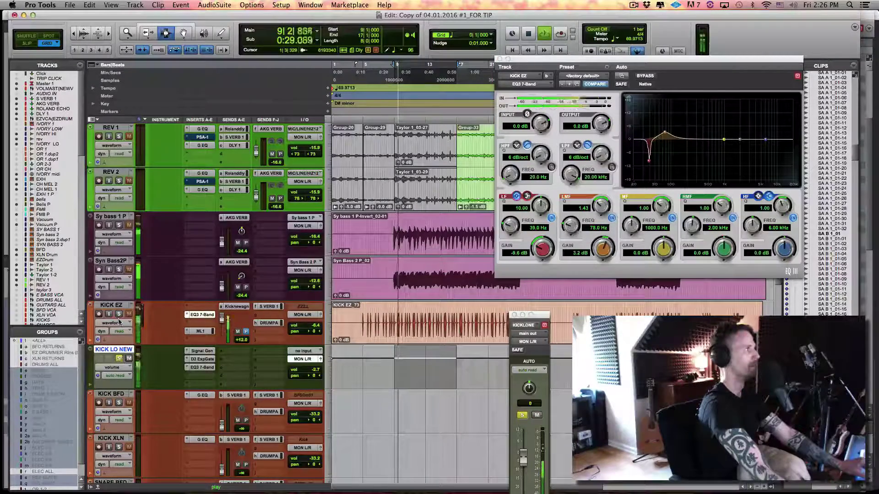
pyautogui.click(119, 359)
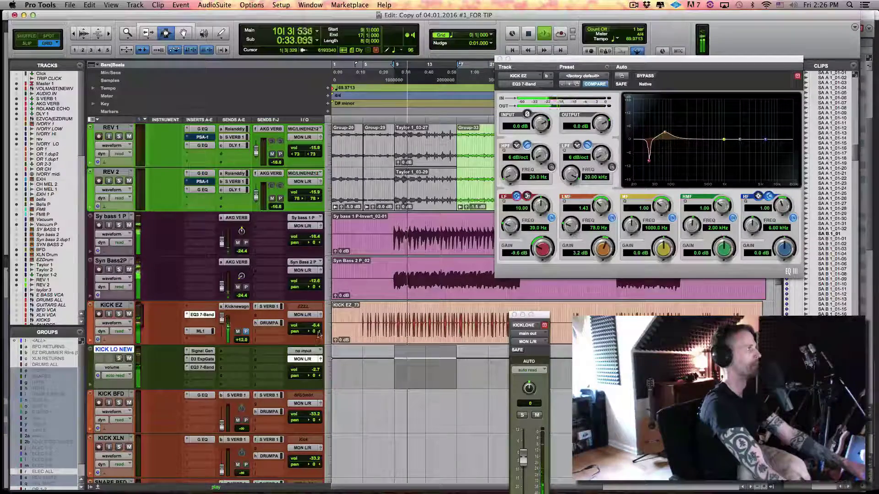
# - During playback, set KICK EZ's limiter threshold to -2.46 and its EQ's LMF band to a Q of 2.57 and 3.6 dB gain
pyautogui.click(201, 331)
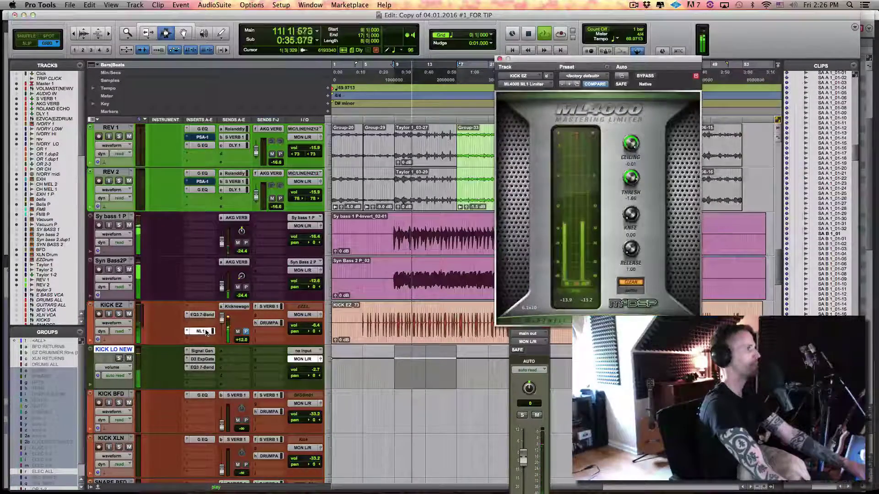
pyautogui.moveTo(634, 187); pyautogui.dragTo(634, 194)
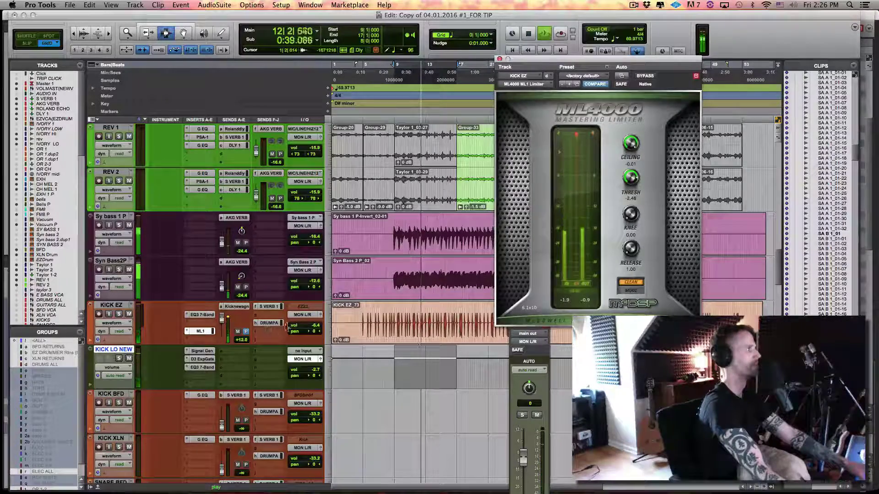
pyautogui.click(207, 317)
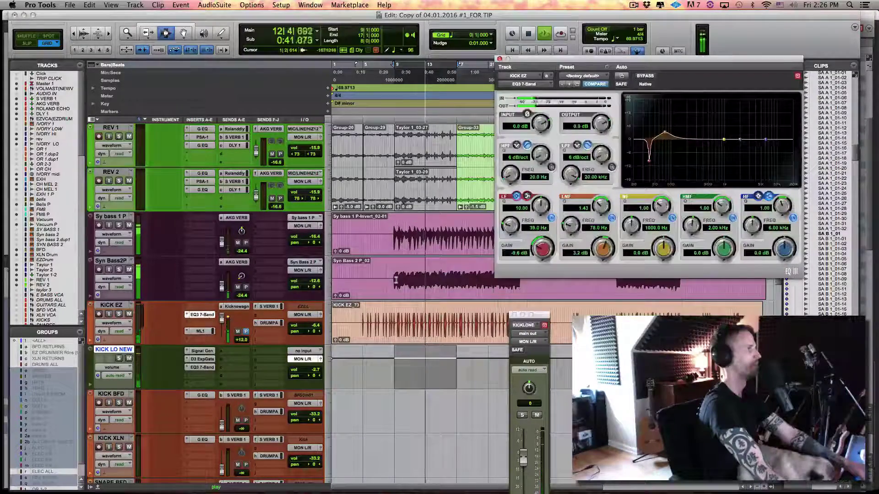
pyautogui.moveTo(600, 205); pyautogui.dragTo(601, 209)
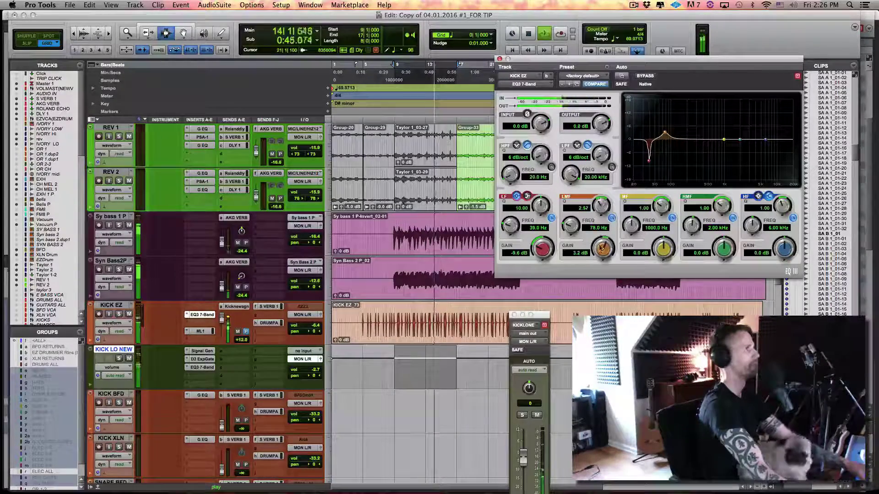
pyautogui.moveTo(601, 247); pyautogui.dragTo(601, 249)
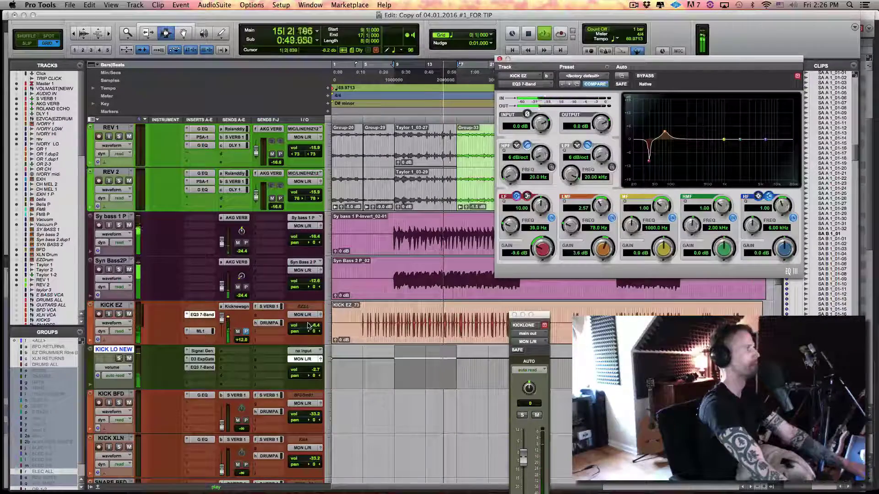
pyautogui.press('space')
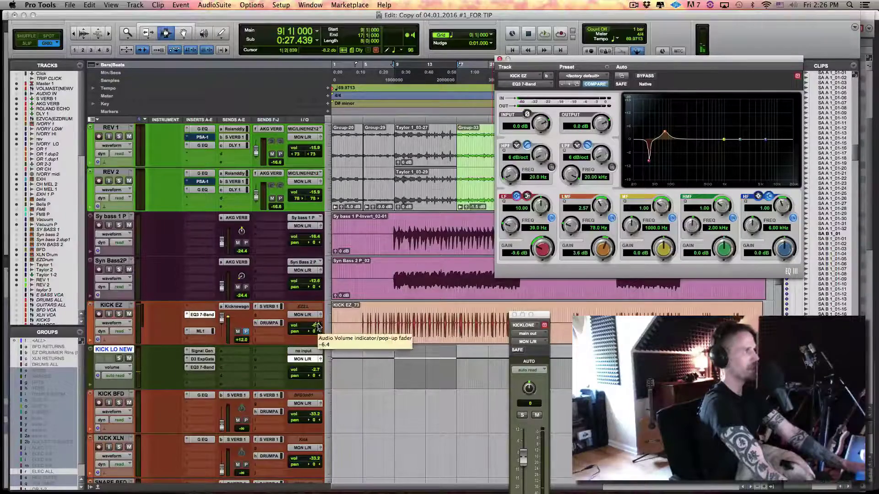
# - Select KICK EZ, open the output fader windows of KICK EZ and KICK LO NEW, and place them side by side over the clips
pyautogui.click(321, 316)
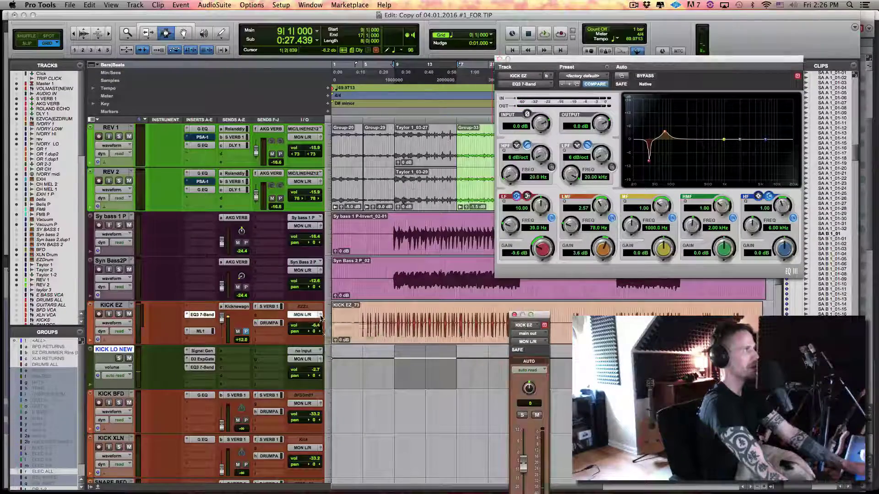
pyautogui.click(111, 305)
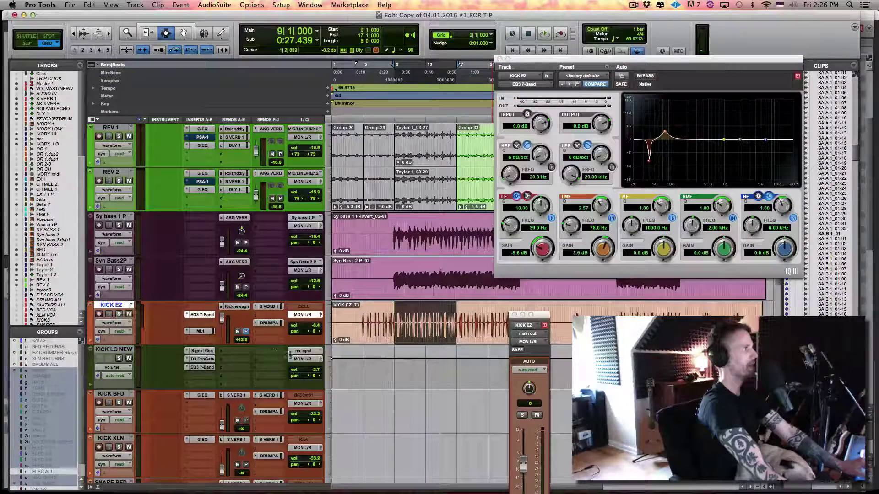
pyautogui.click(321, 360)
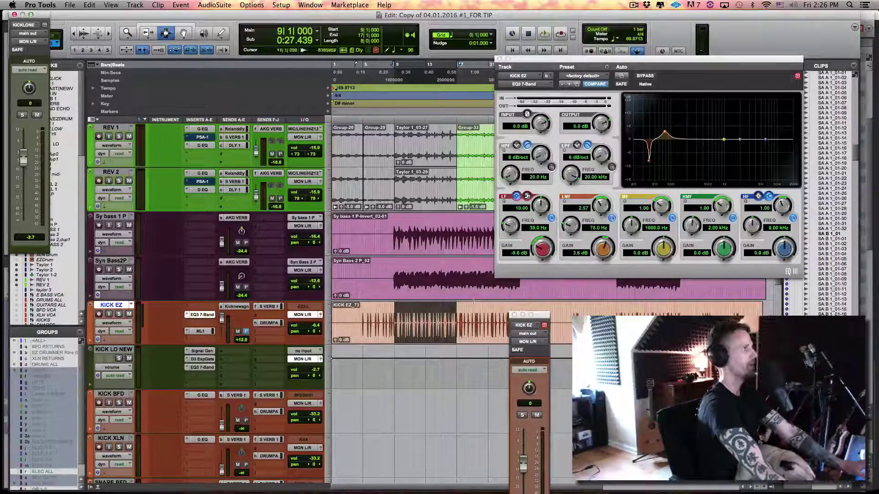
pyautogui.moveTo(544, 318); pyautogui.dragTo(449, 249)
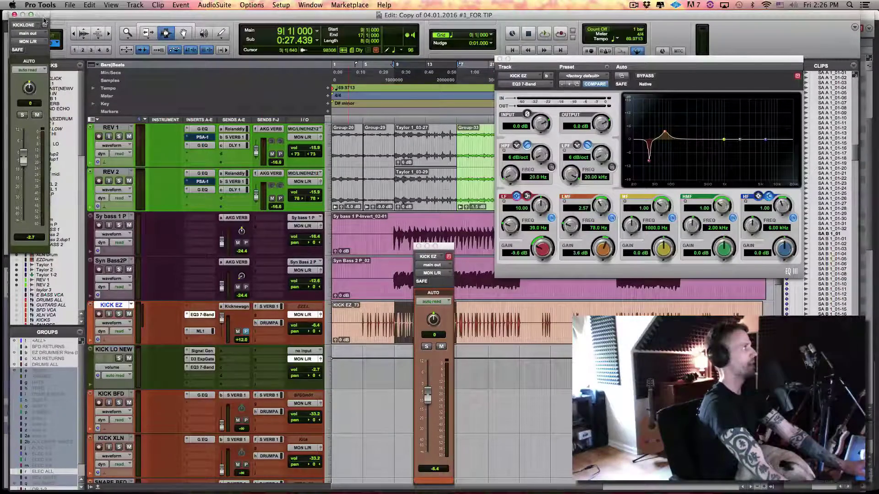
pyautogui.moveTo(45, 20); pyautogui.dragTo(500, 252)
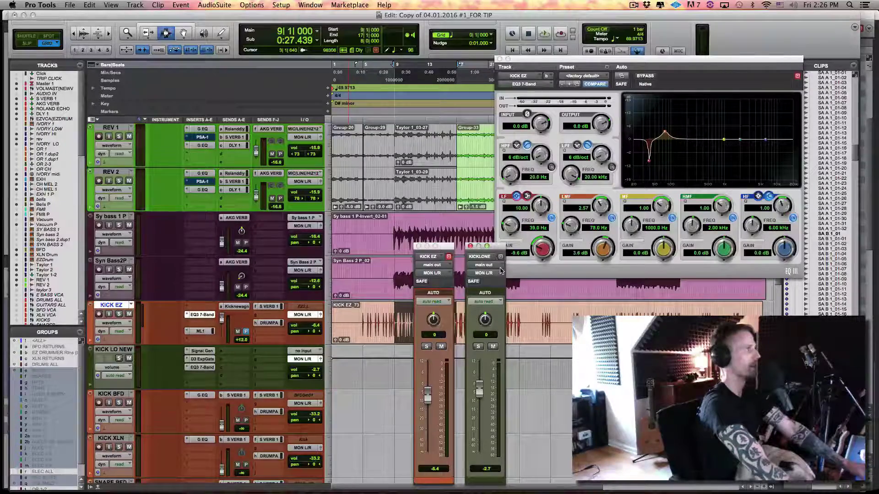
# - Play the section, raise KICK EZ's fader to -3.6 dB, and solo KICK EZ to hear it alone
pyautogui.press('space')
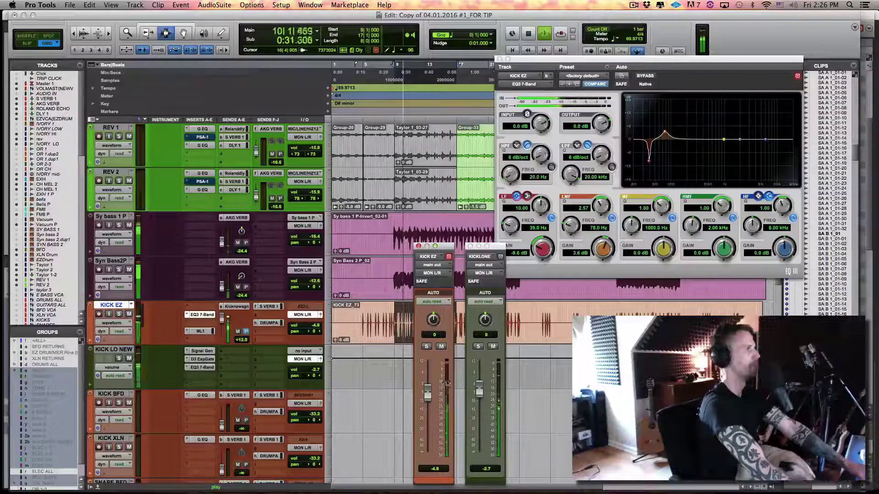
pyautogui.moveTo(429, 396); pyautogui.dragTo(427, 390)
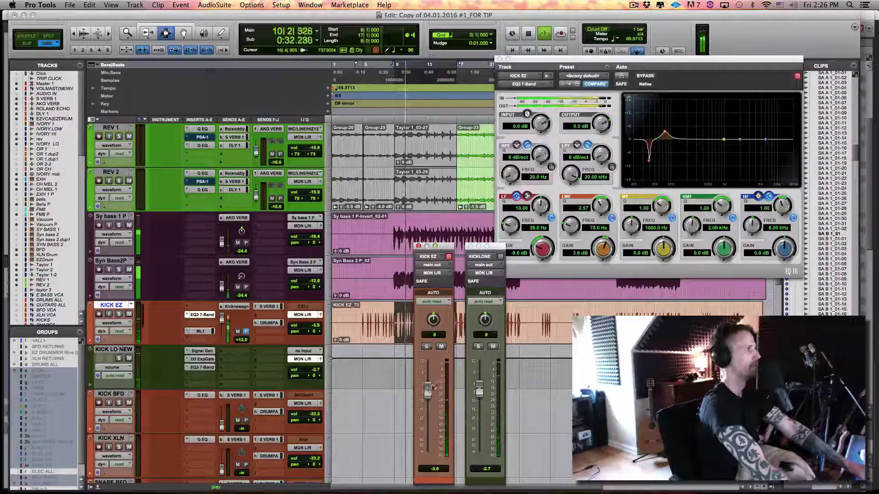
pyautogui.click(478, 347)
pyautogui.click(426, 347)
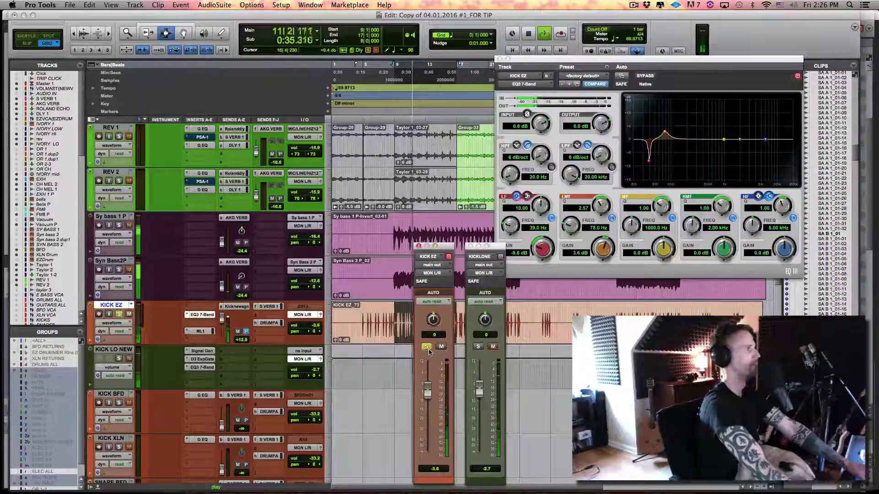
# - Solo KICK LO NEW during playback, lower its fader to -3.6 dB, and clear its solo after stopping
pyautogui.click(478, 346)
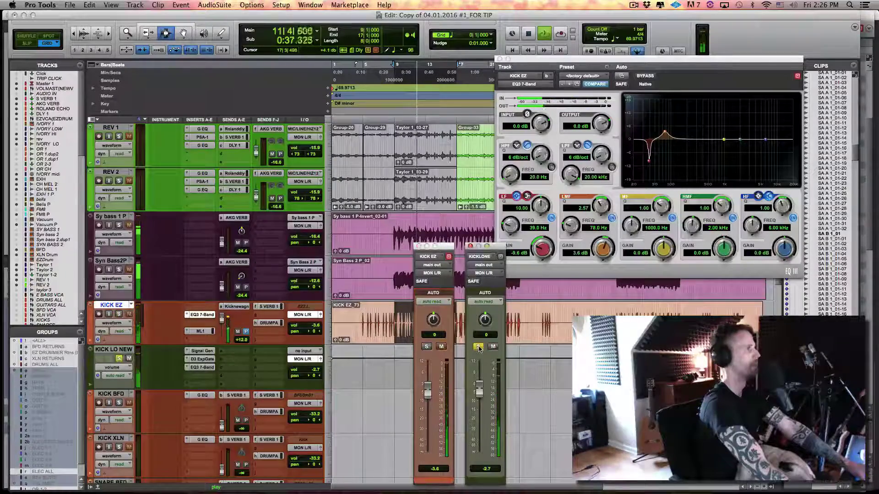
pyautogui.press('space')
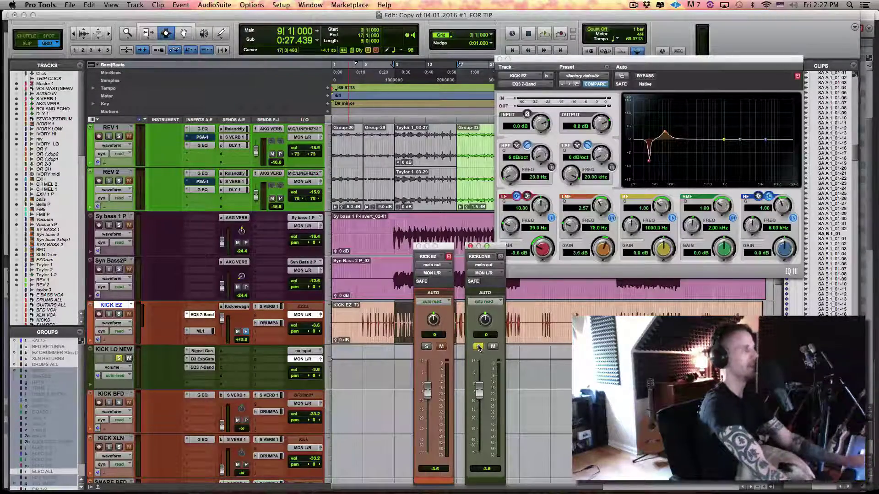
pyautogui.click(478, 347)
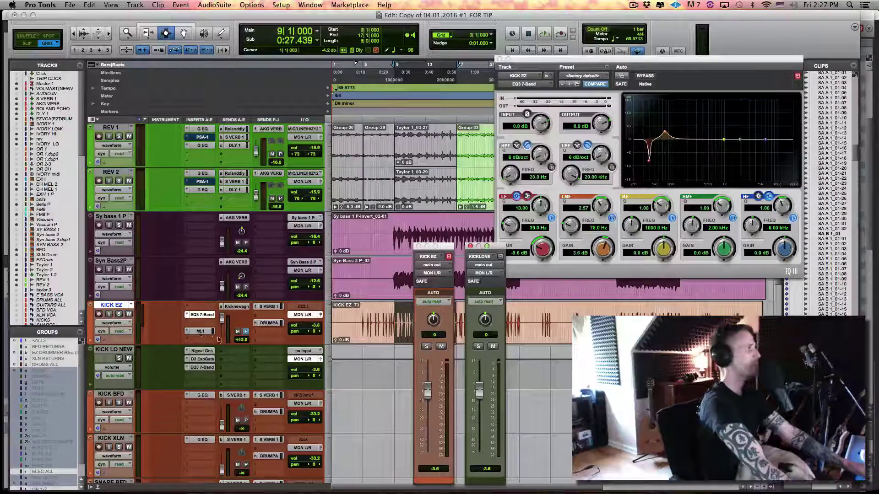
# - Move KICK EZ's fader window to the other side of KICK LO NEW's, clear of the selected kick section
pyautogui.moveTo(442, 249); pyautogui.dragTo(557, 251)
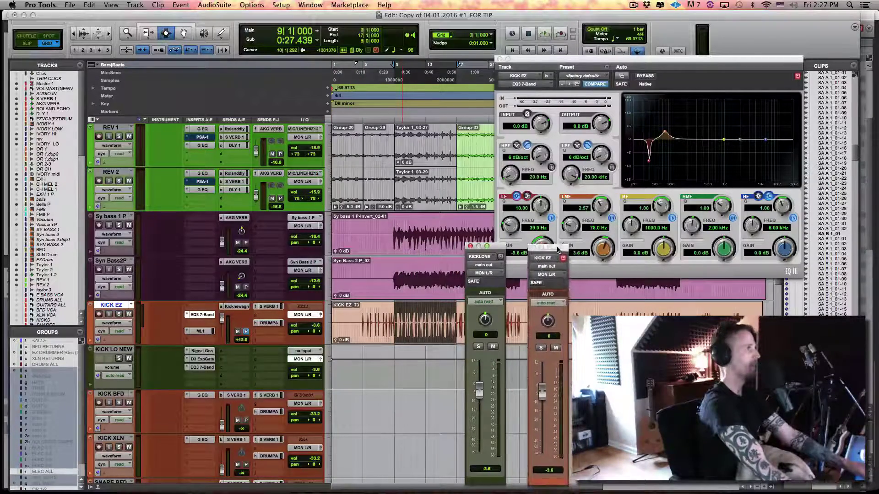